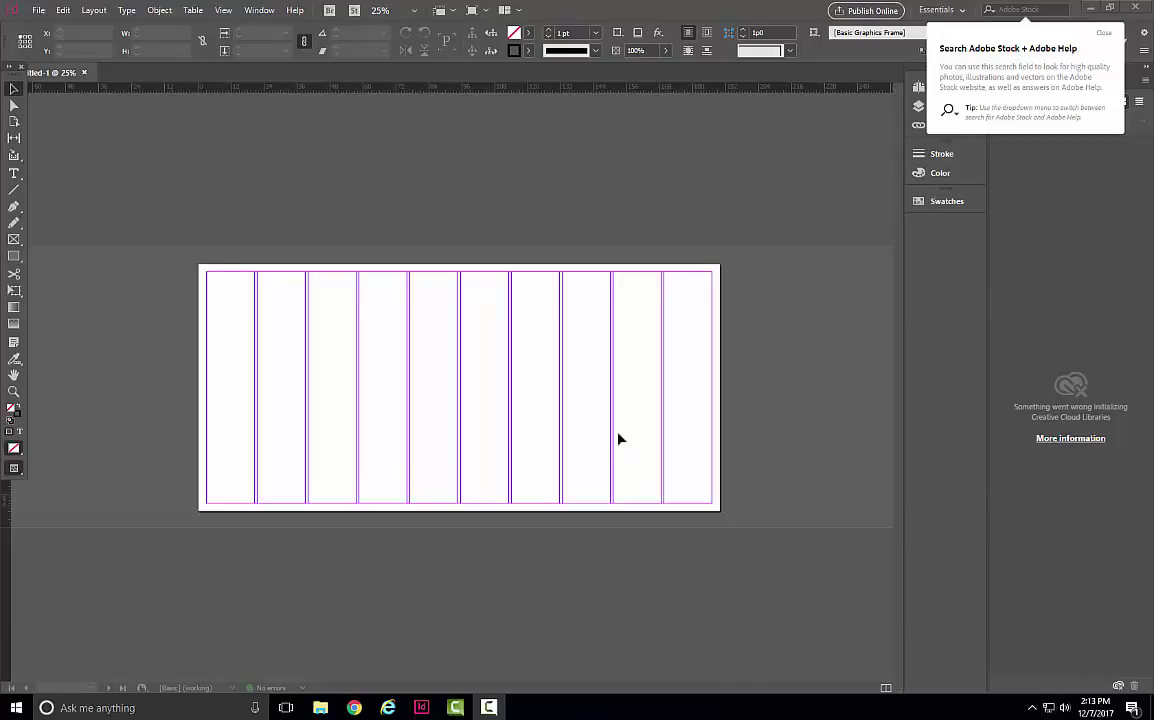
Draw a text frame across the first four columns at the page's top margin and enter "Headline" in it
click(13, 90)
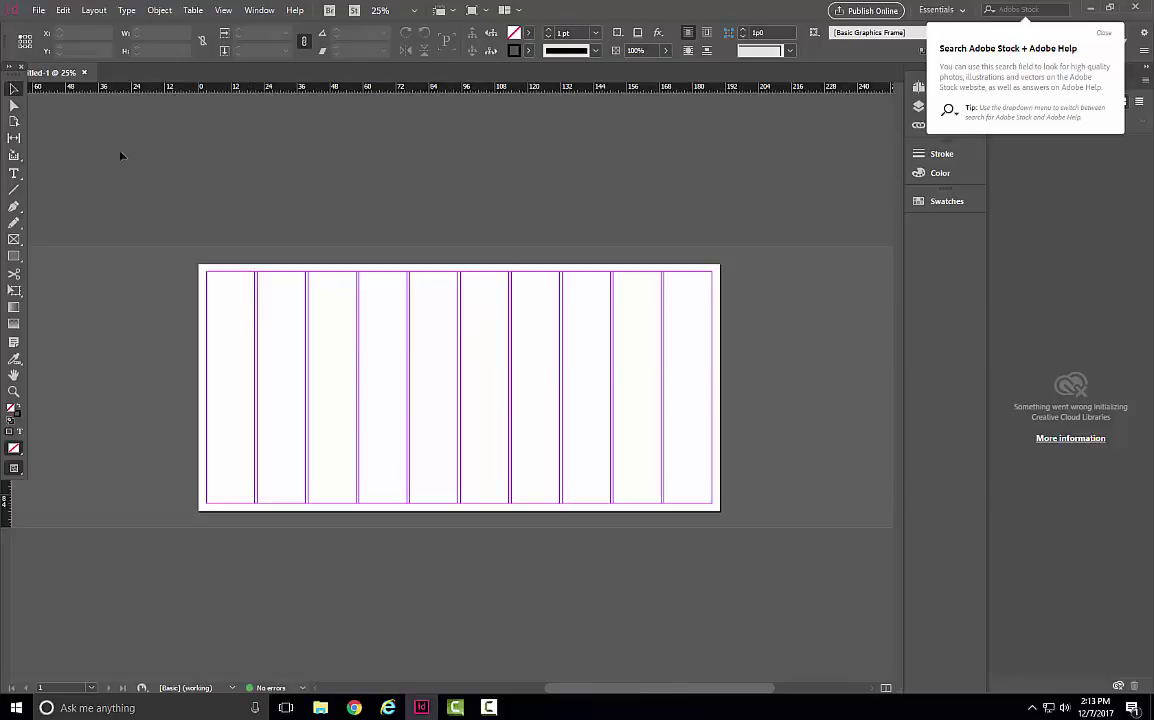
click(14, 173)
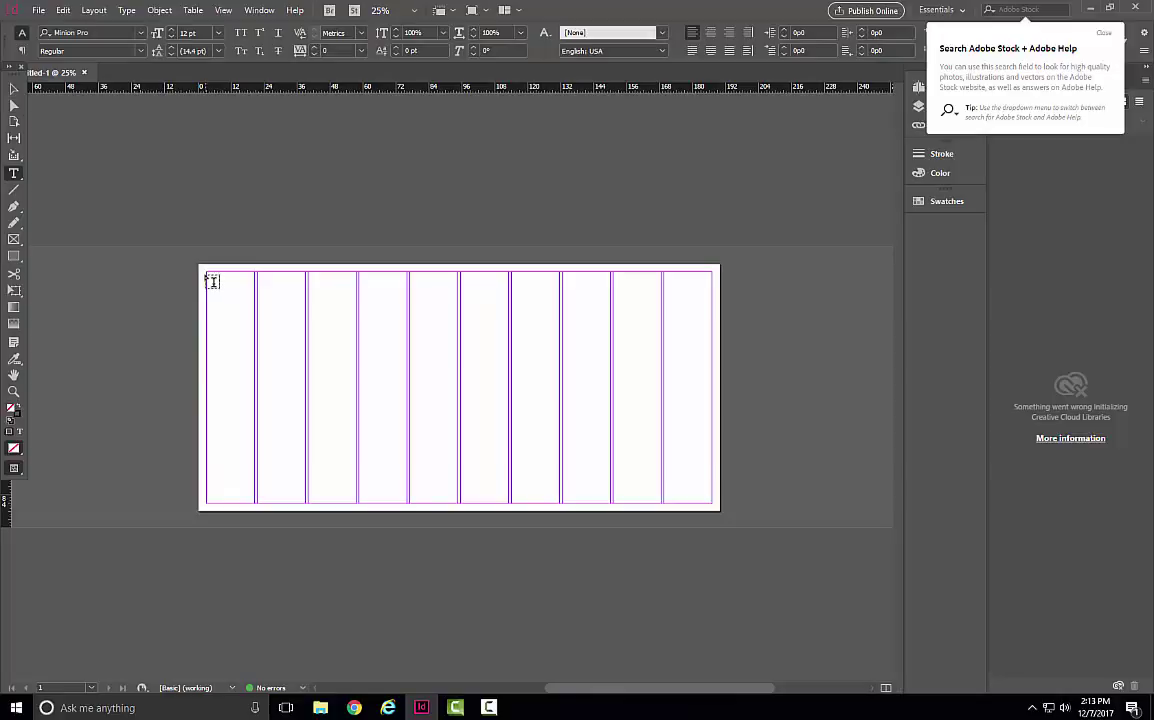
drag(212, 279, 406, 300)
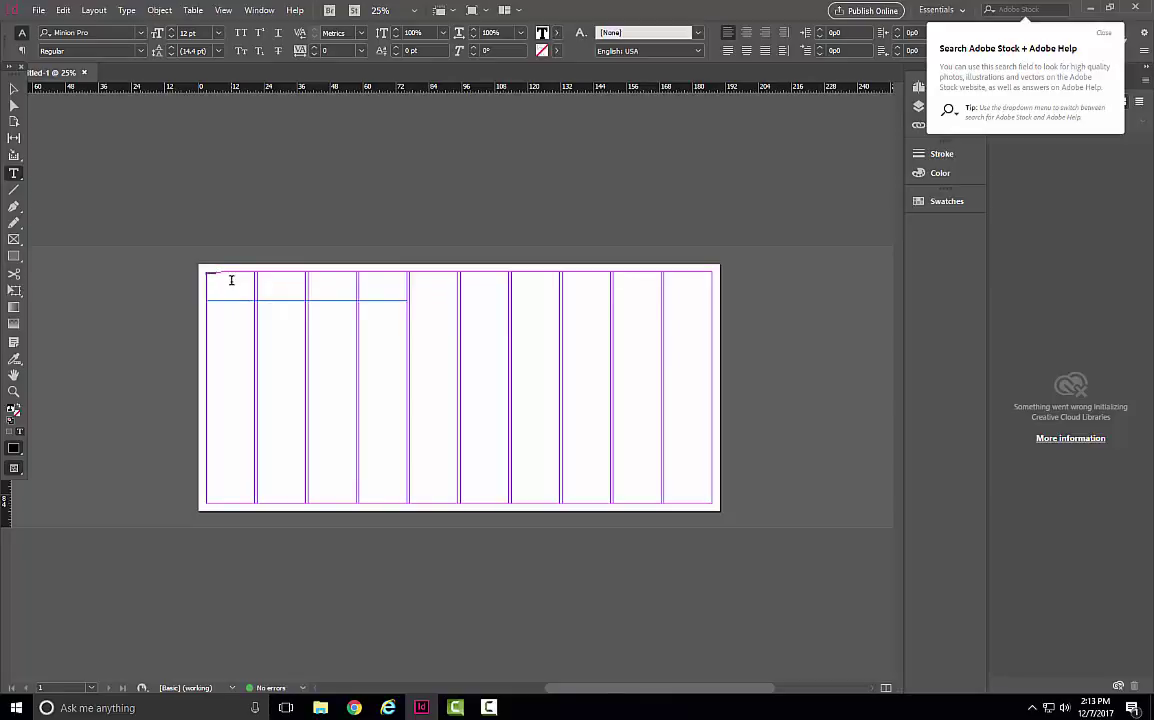
key(ctrl+equal)
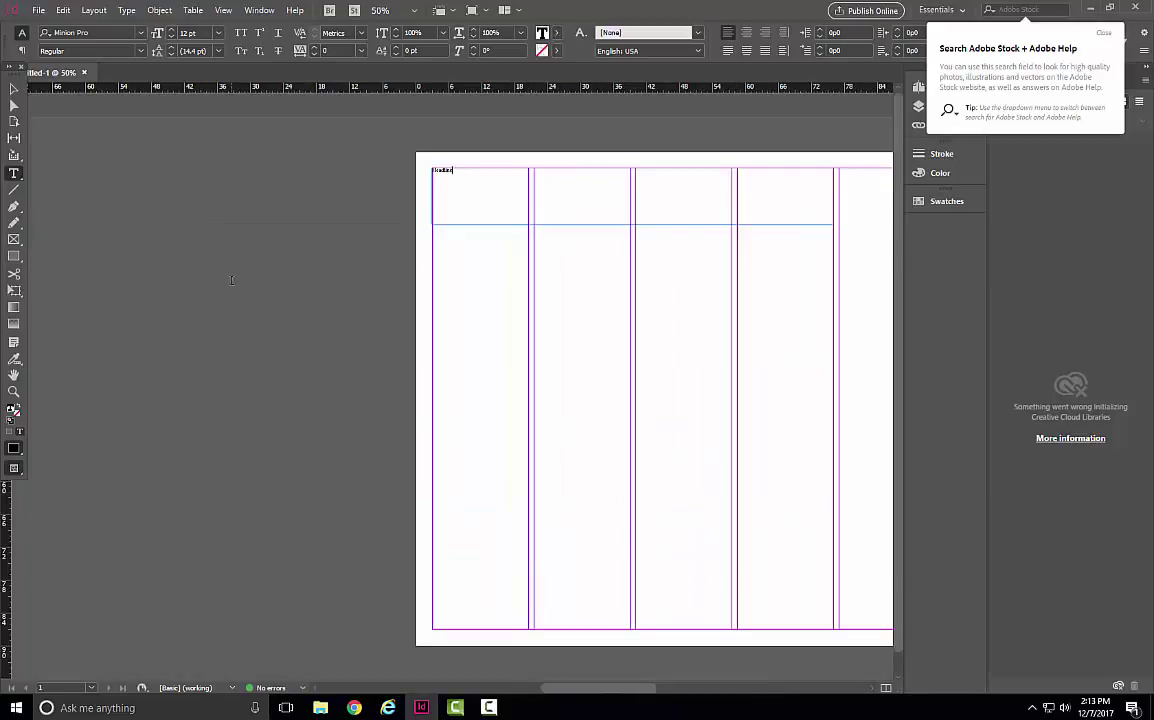
key(ctrl+equal)
key(ctrl+equal)
key(ctrl+equal)
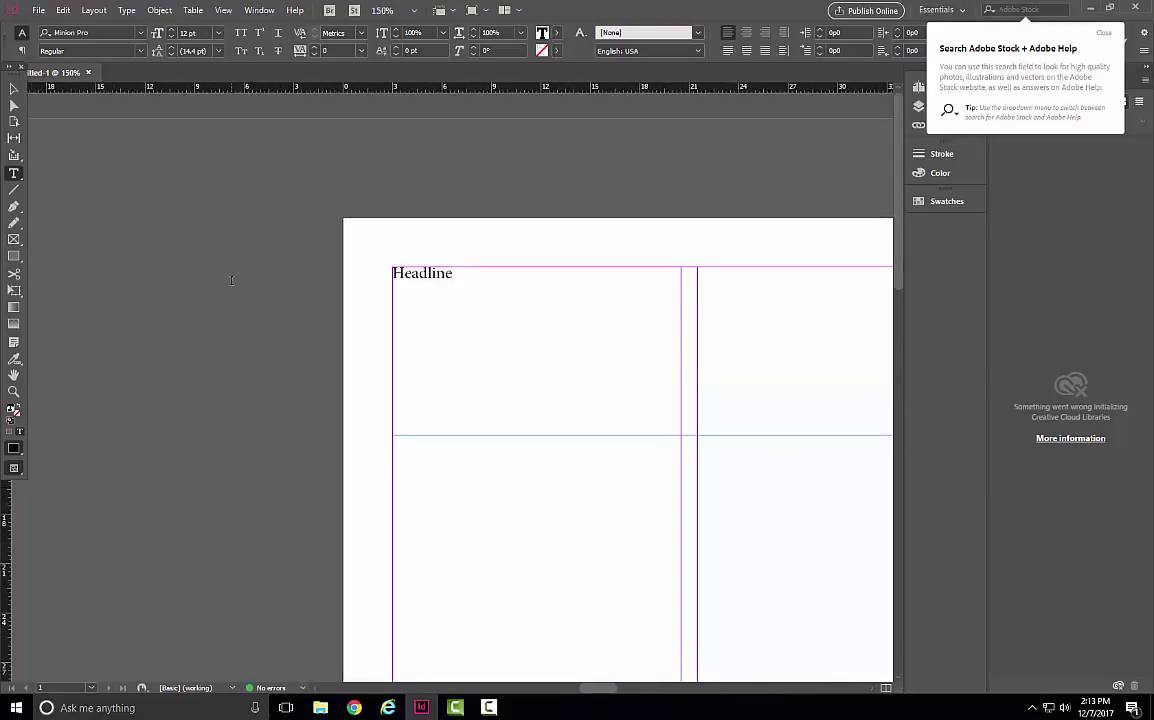
key(ctrl+minus)
key(ctrl+minus)
key(ctrl+minus)
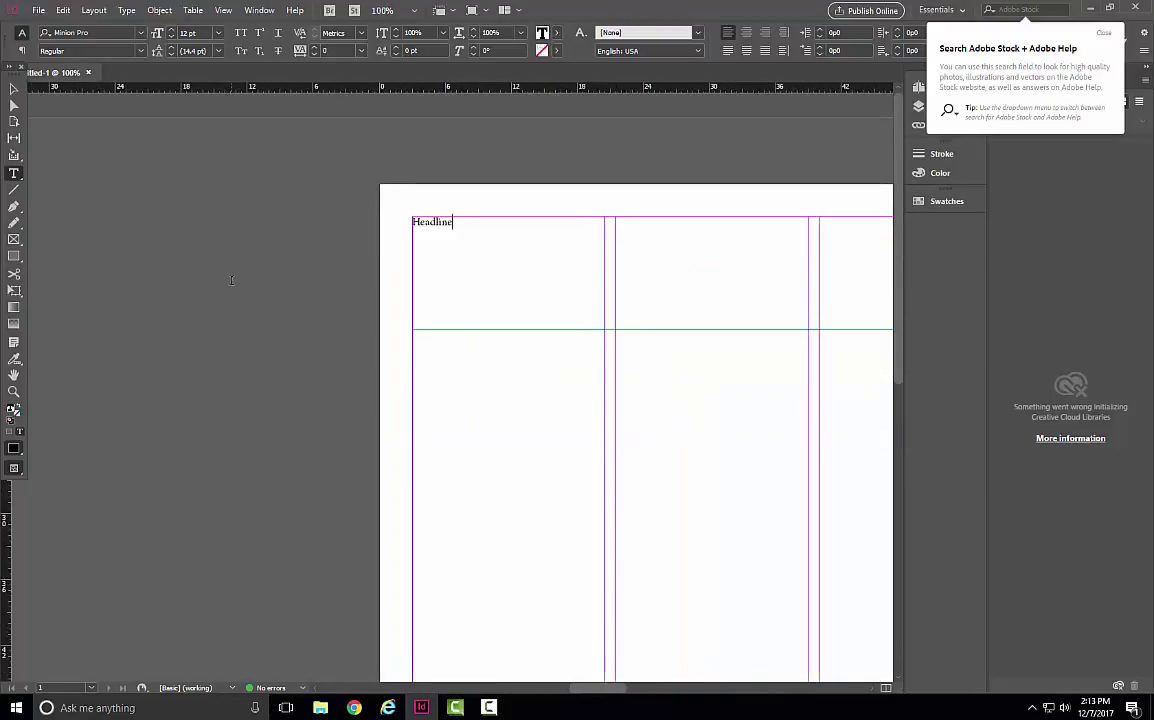
key(ctrl+minus)
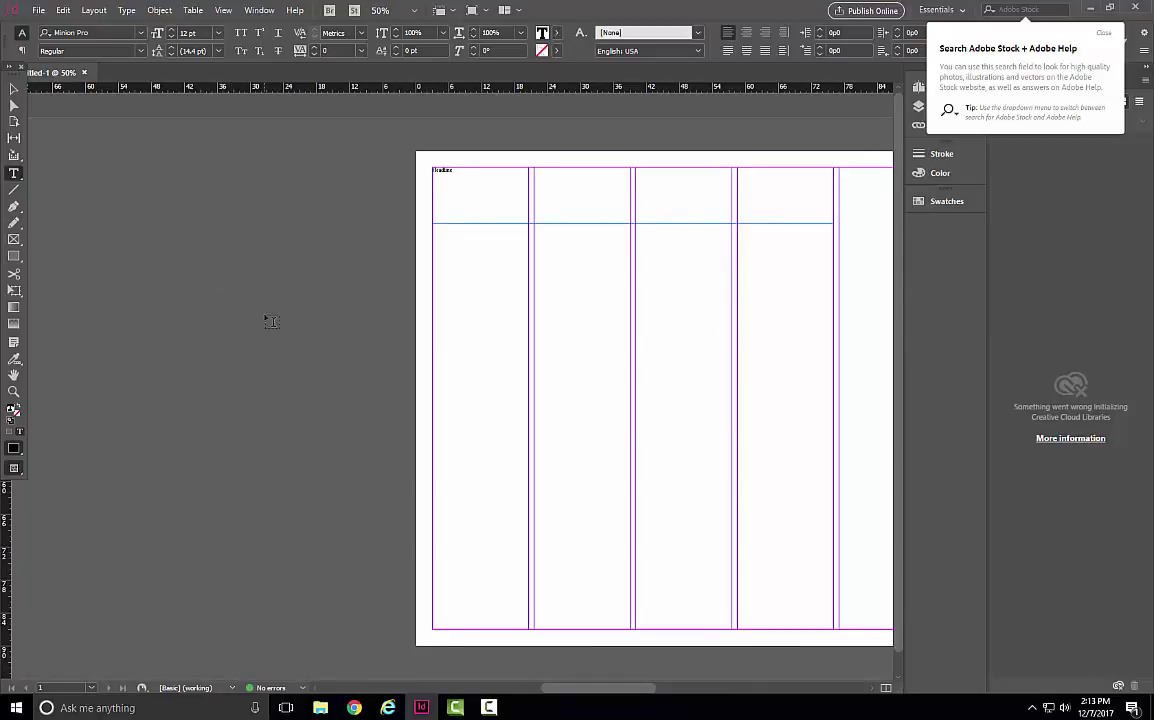
Set the size of the "Headline" text to 60 pt
key(ctrl+equal)
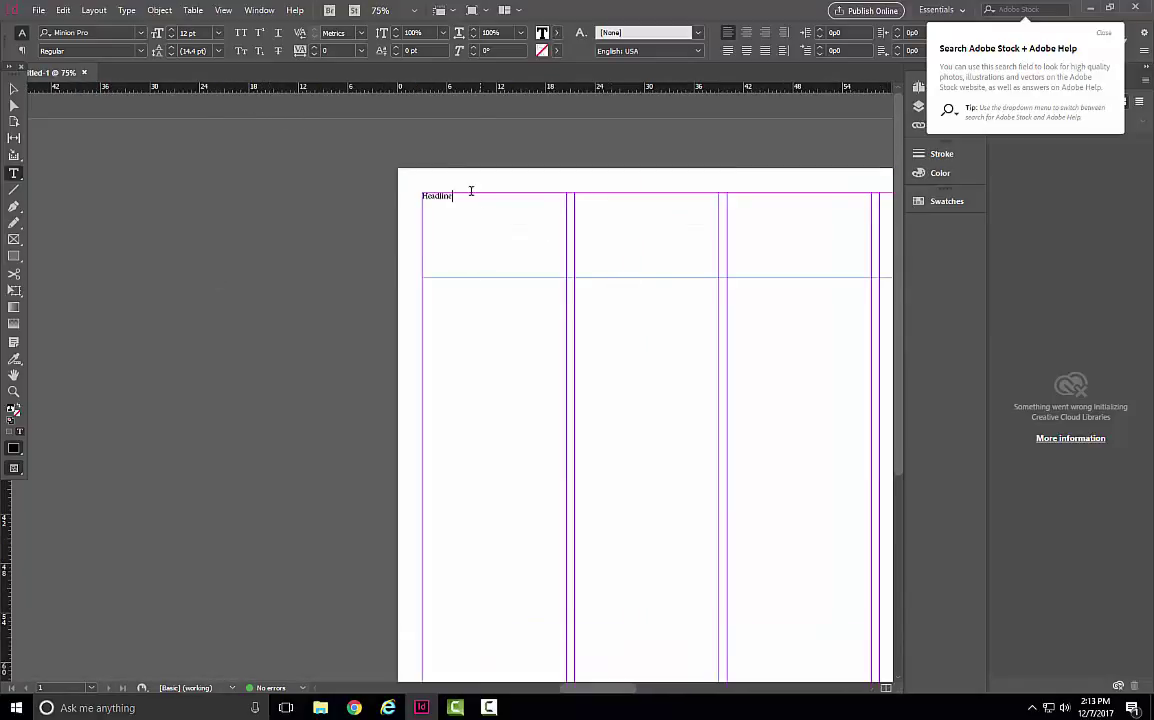
drag(453, 195, 414, 195)
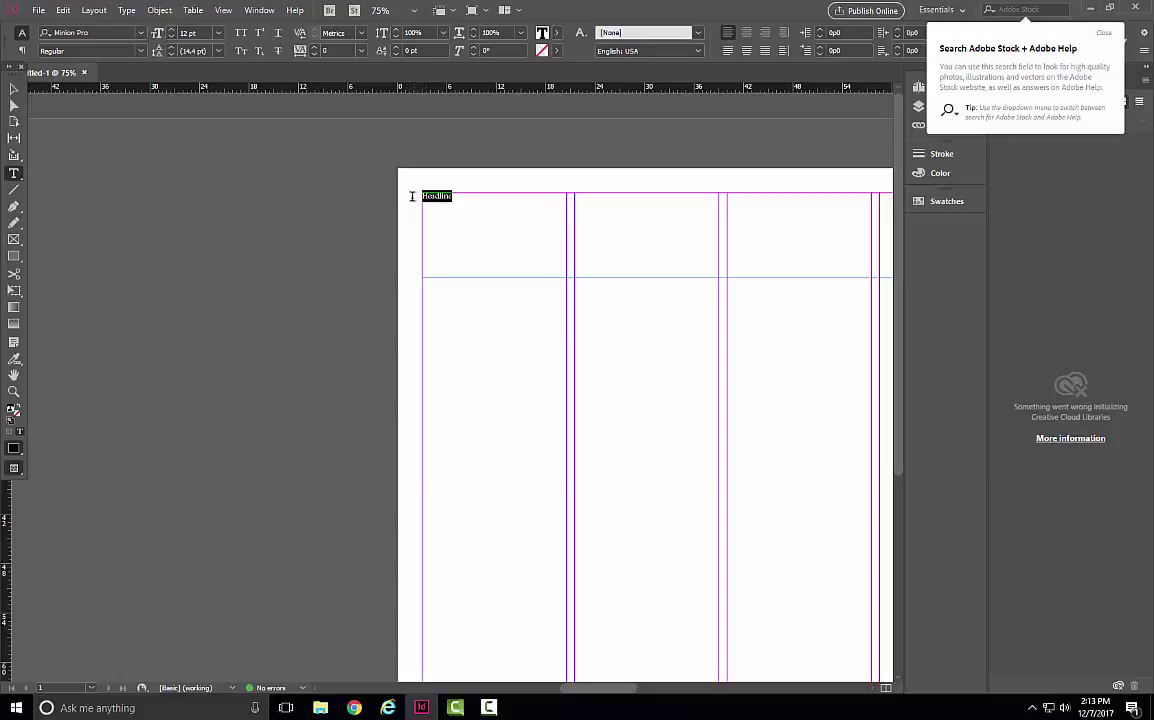
click(218, 33)
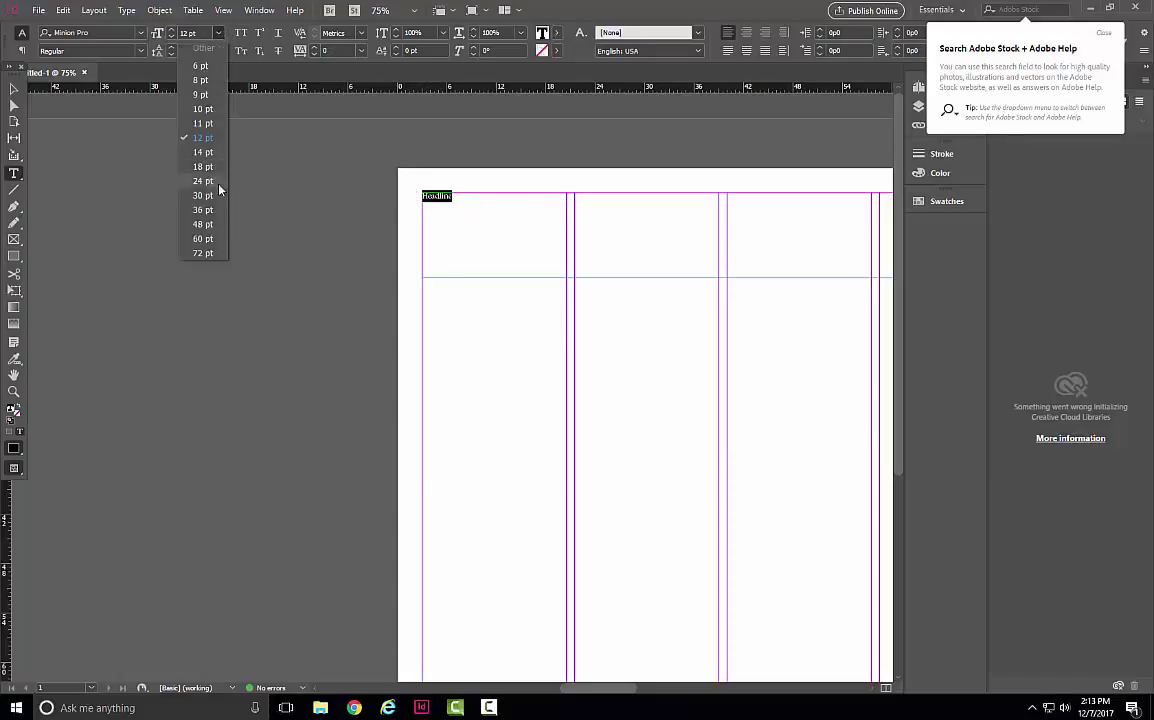
click(221, 239)
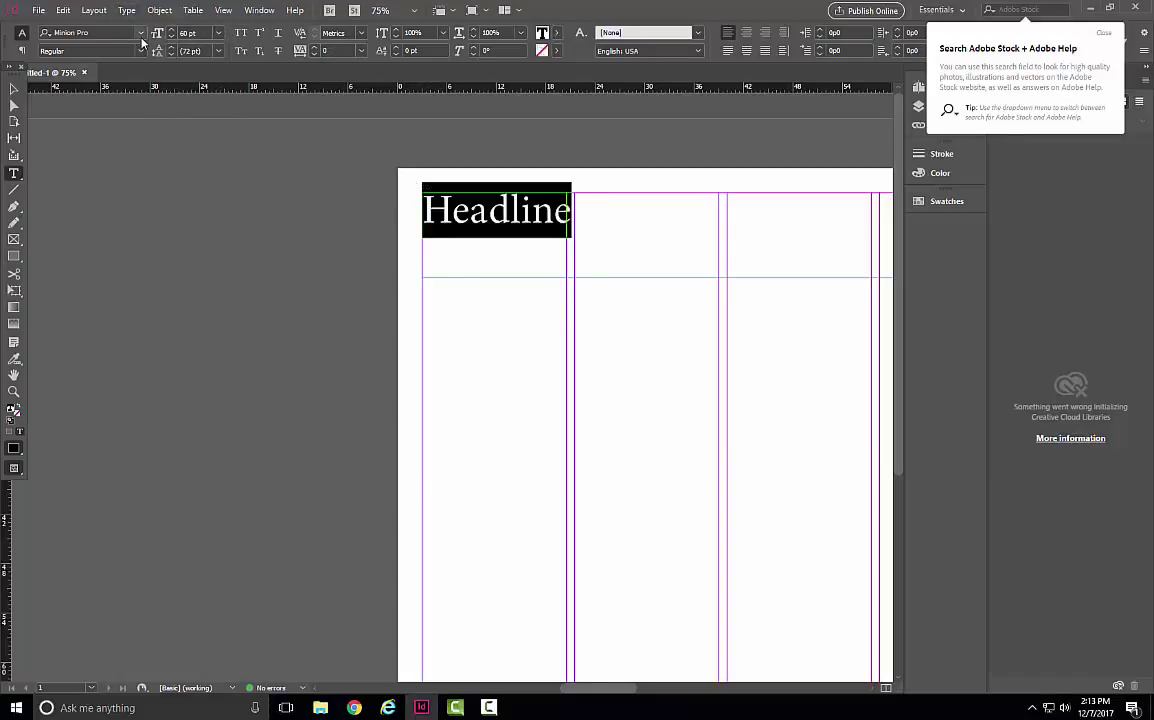
Change the headline's font to Orator Std and deselect the text
click(142, 34)
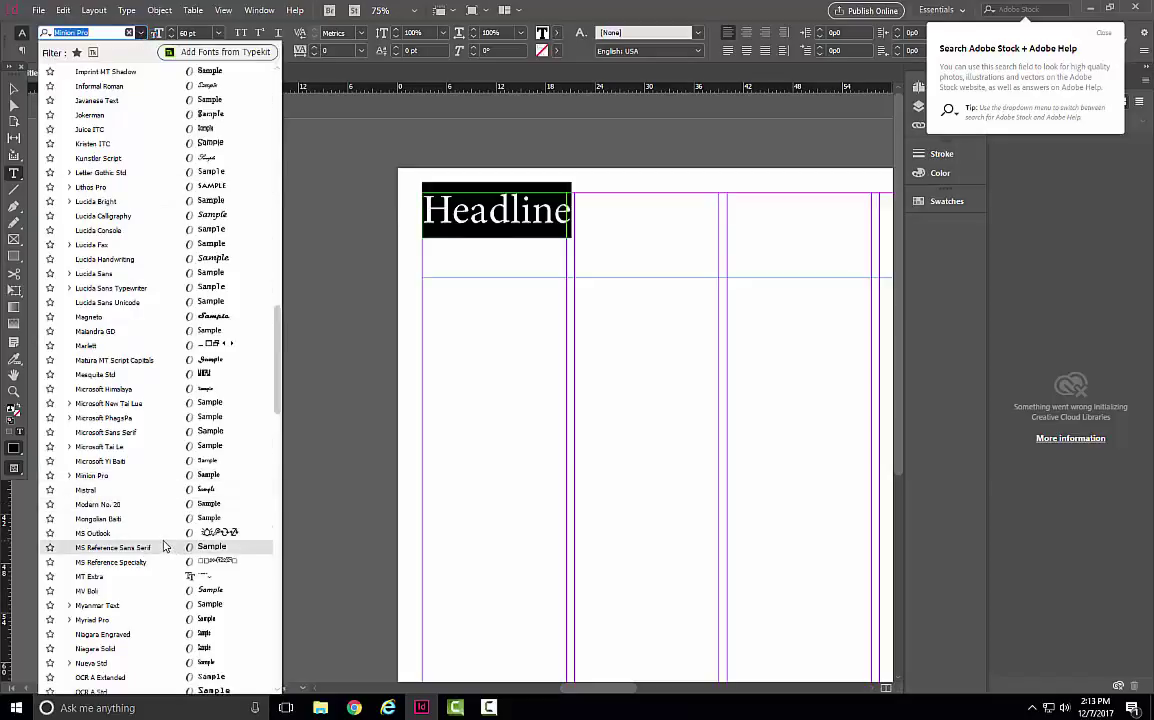
scroll(168, 528, down, 1)
scroll(168, 528, down, 3)
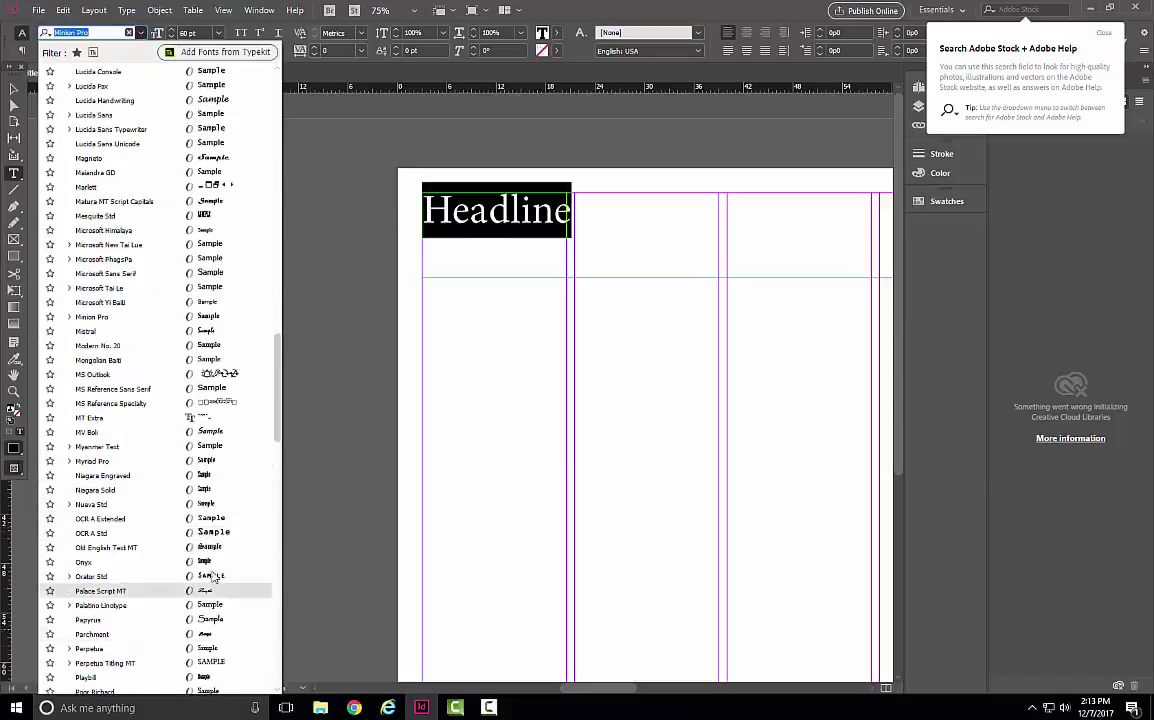
click(215, 578)
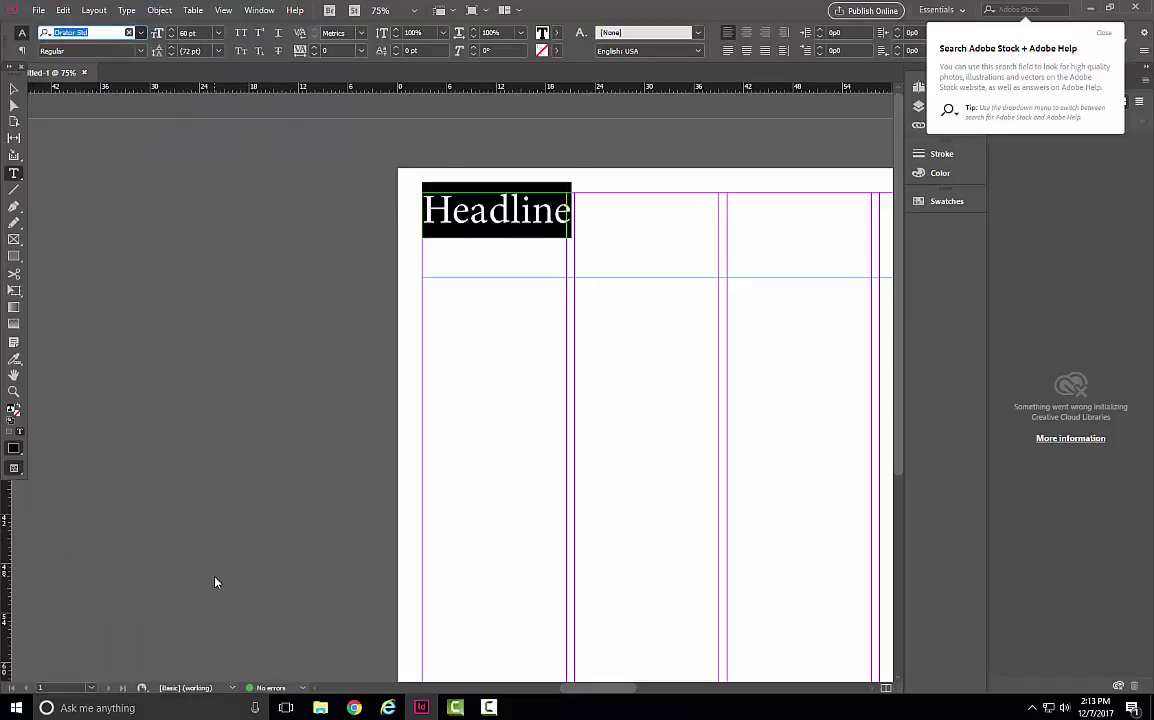
click(613, 465)
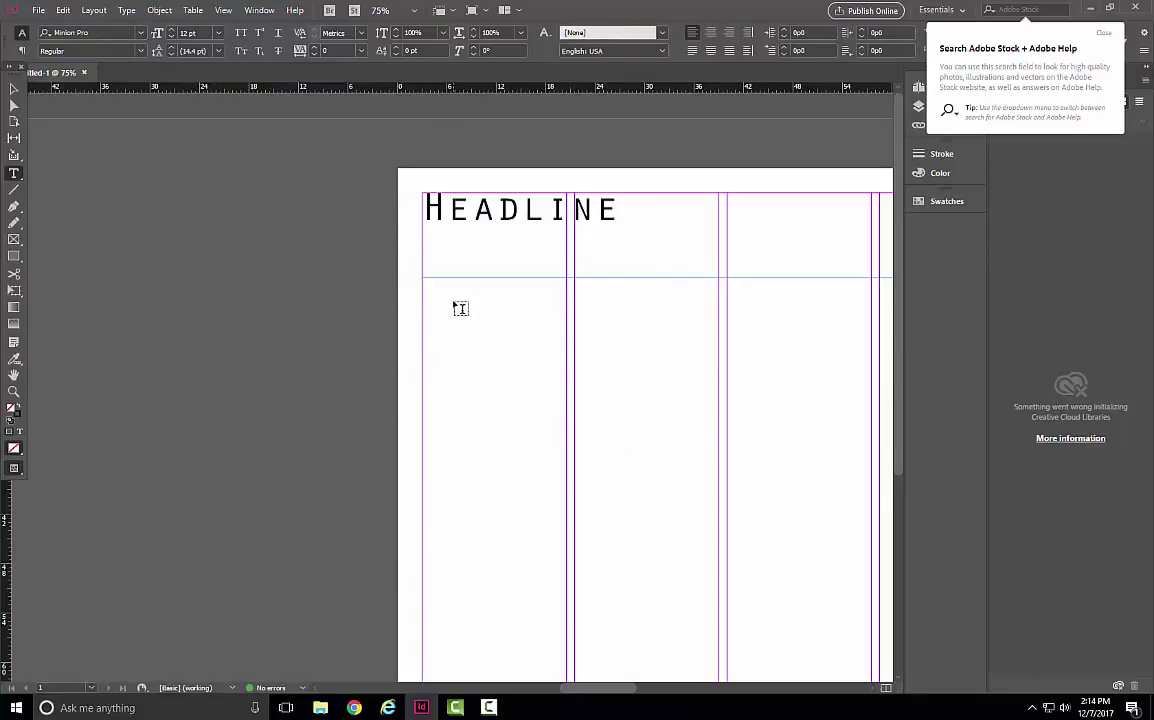
Start placing a file and browse to the News folder in groups (G:) > Course > blueprint > 2017-2018 > Issue1 > Finished Articles
drag(452, 300, 452, 300)
click(14, 89)
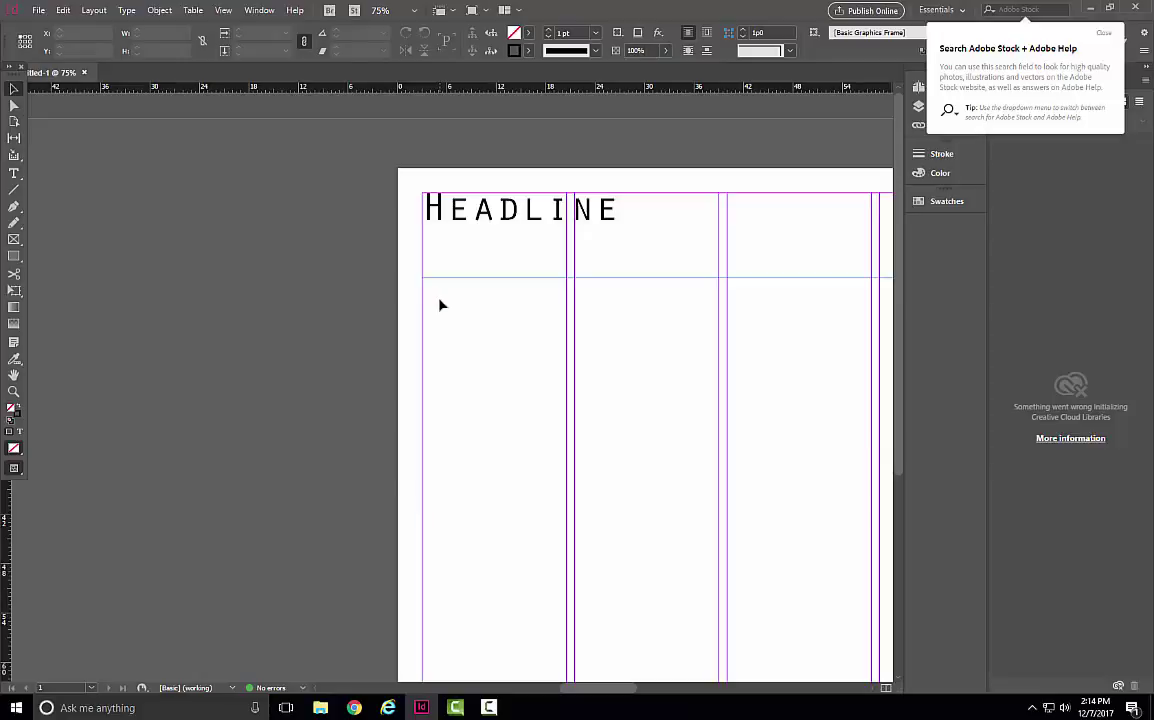
key(ctrl+d)
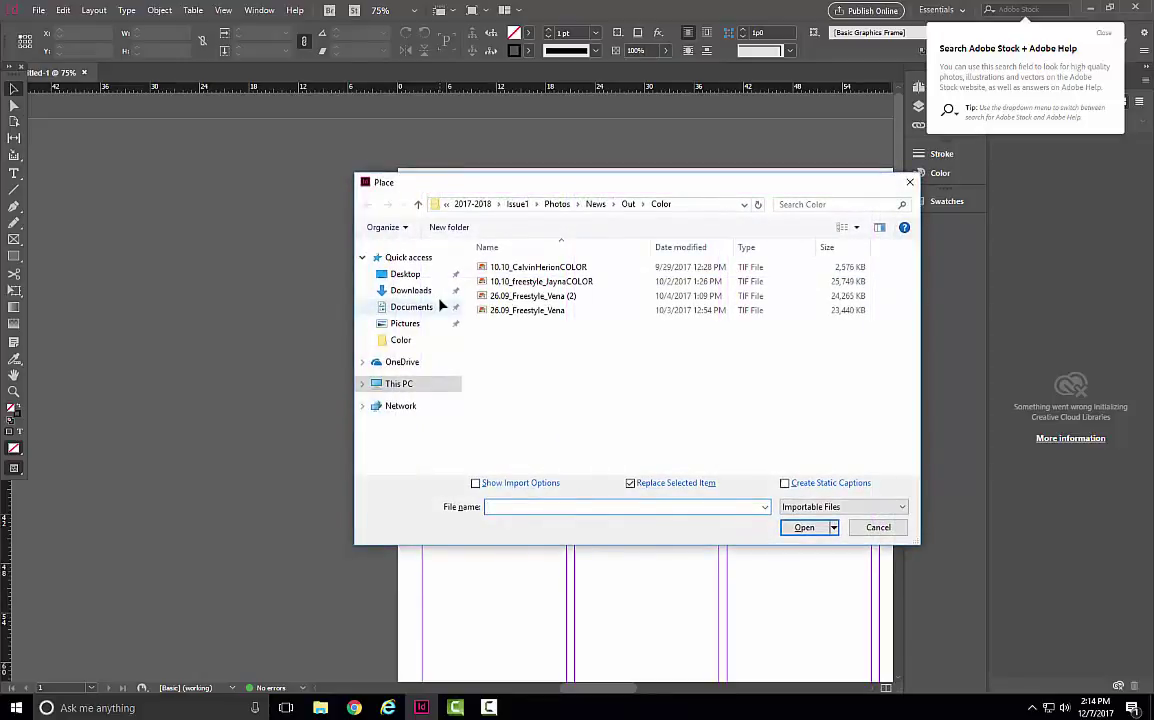
click(405, 386)
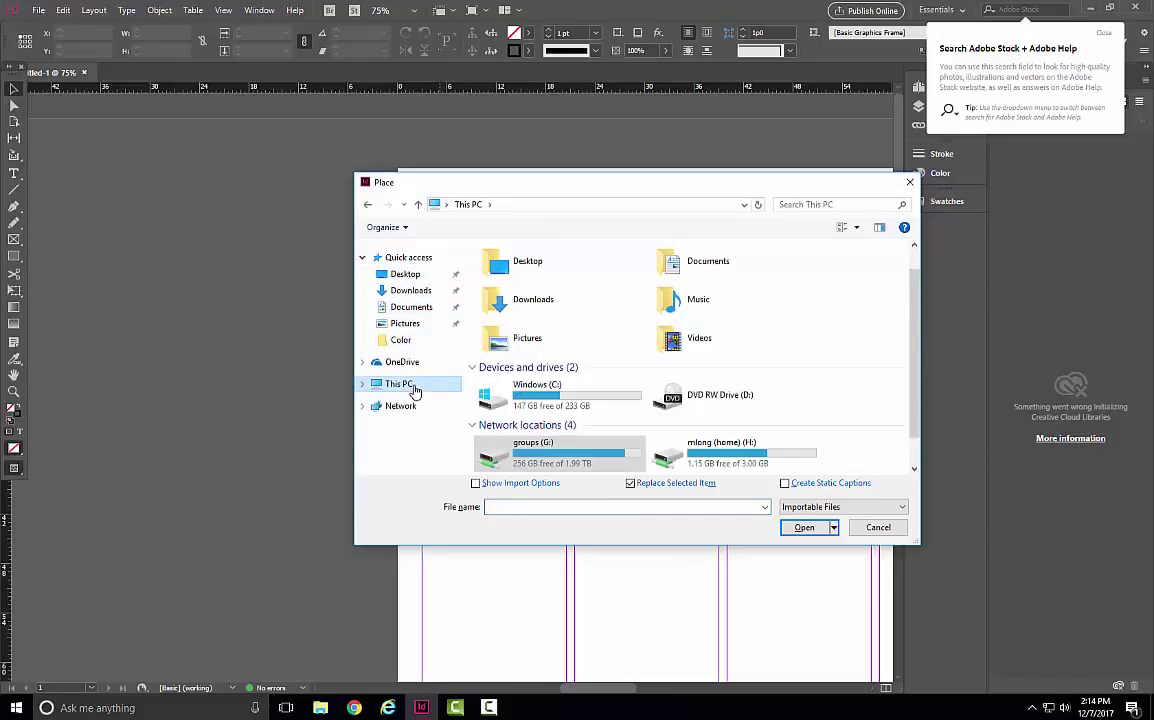
double_click(546, 455)
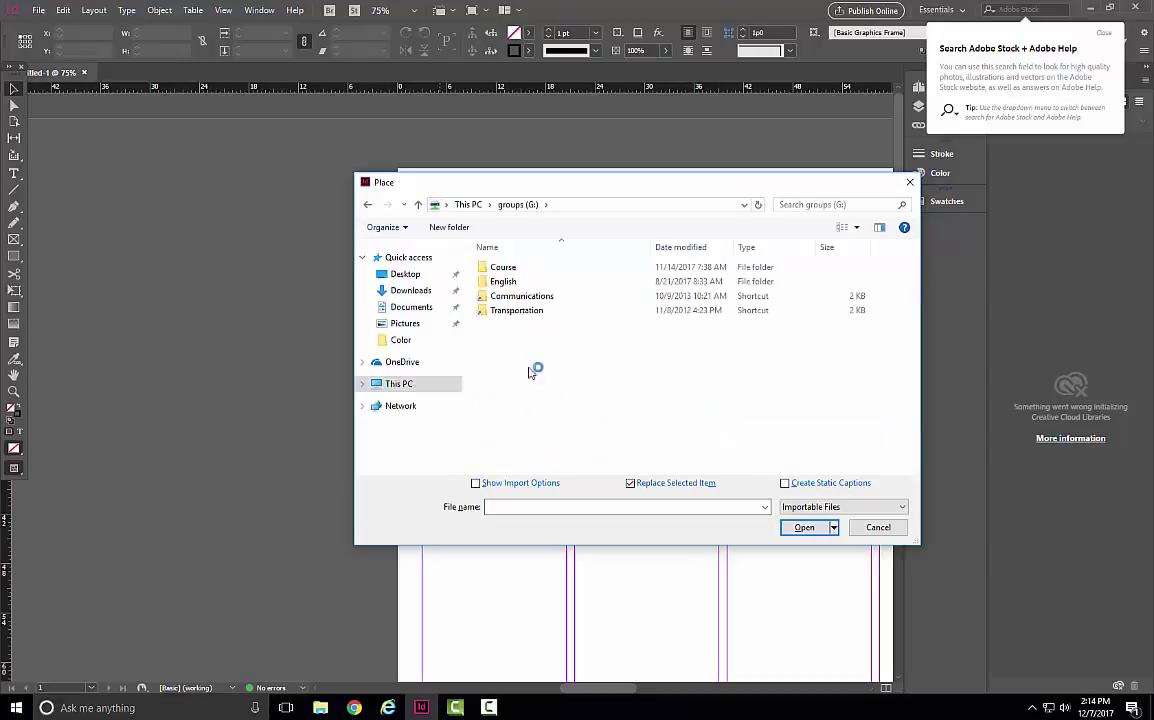
double_click(504, 268)
double_click(514, 269)
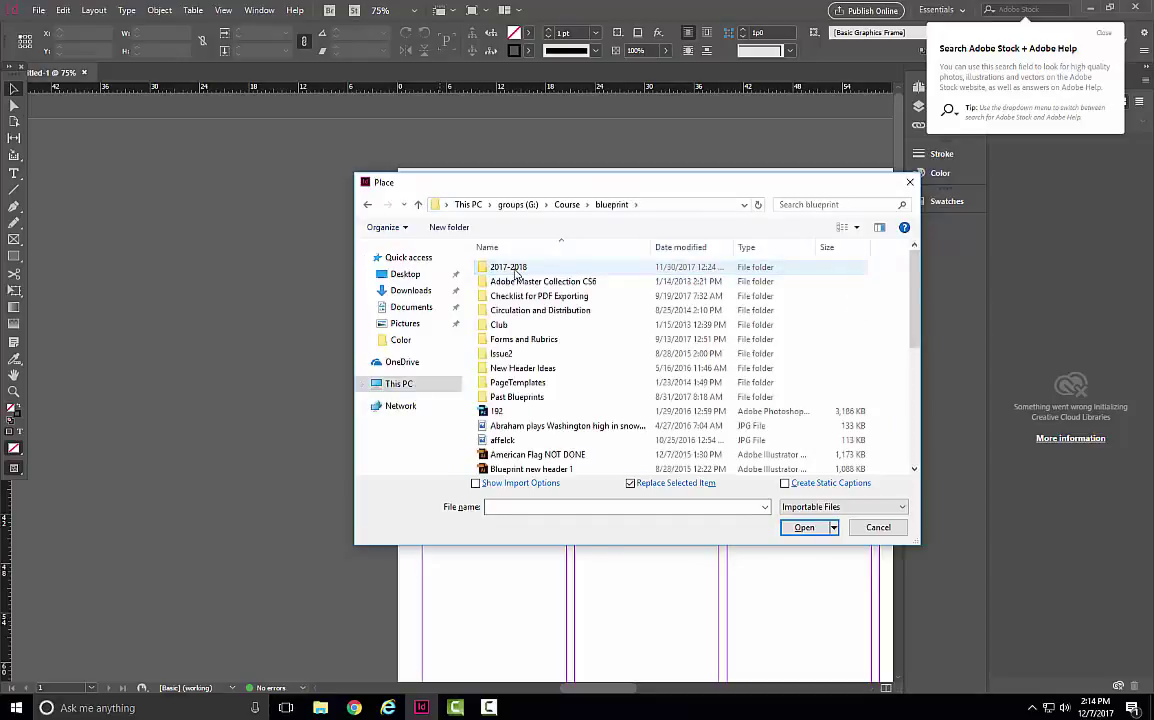
double_click(514, 268)
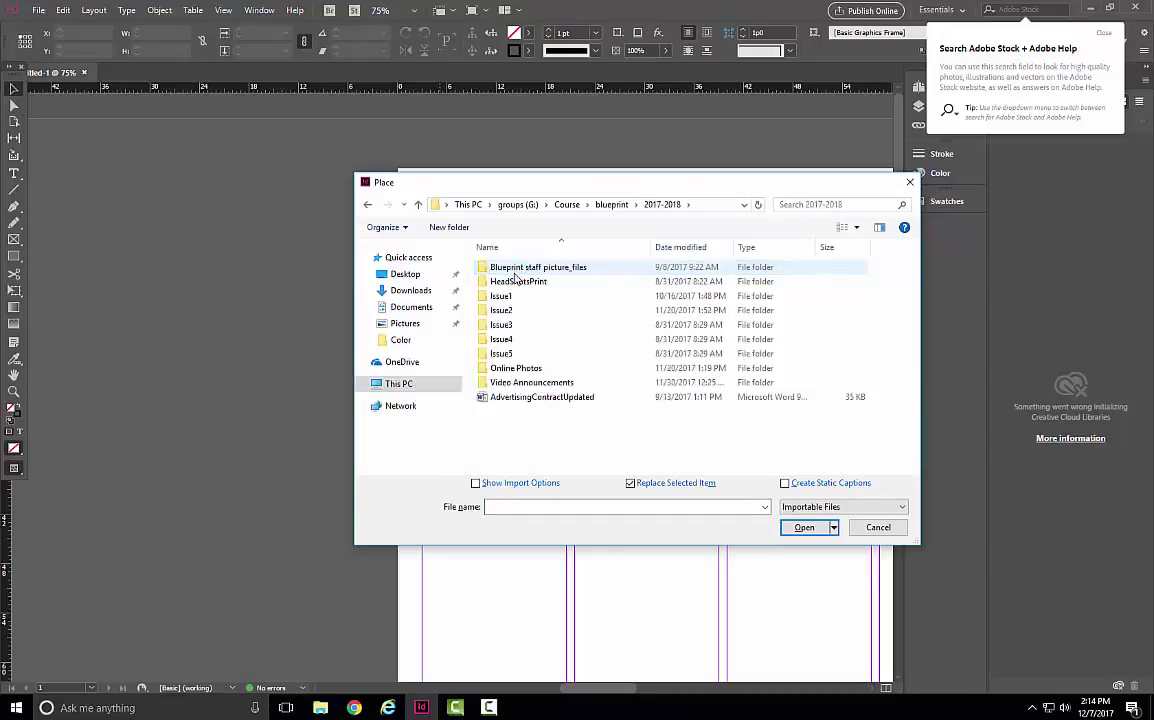
double_click(506, 297)
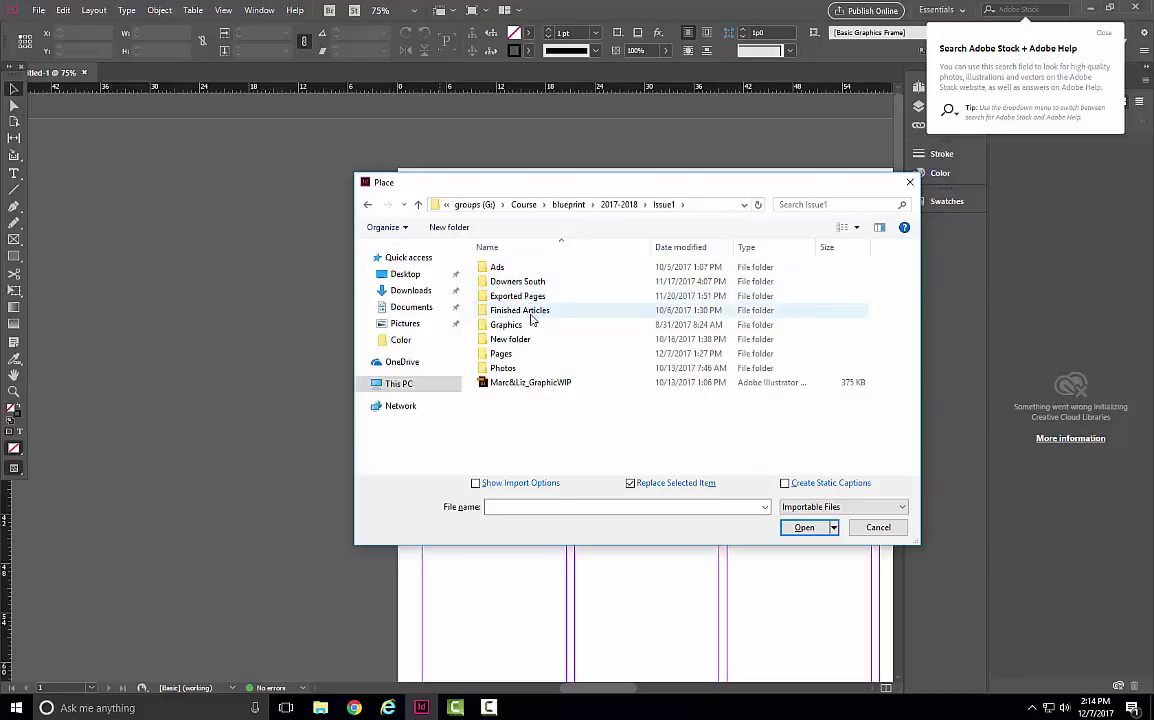
double_click(530, 312)
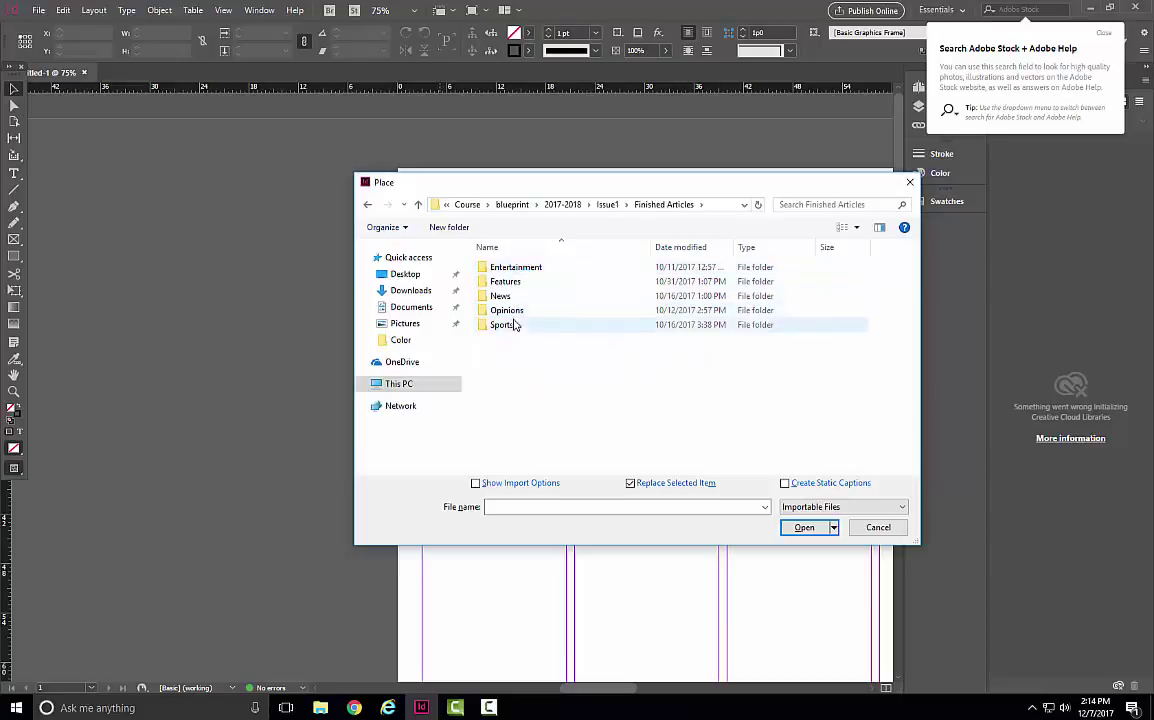
double_click(502, 296)
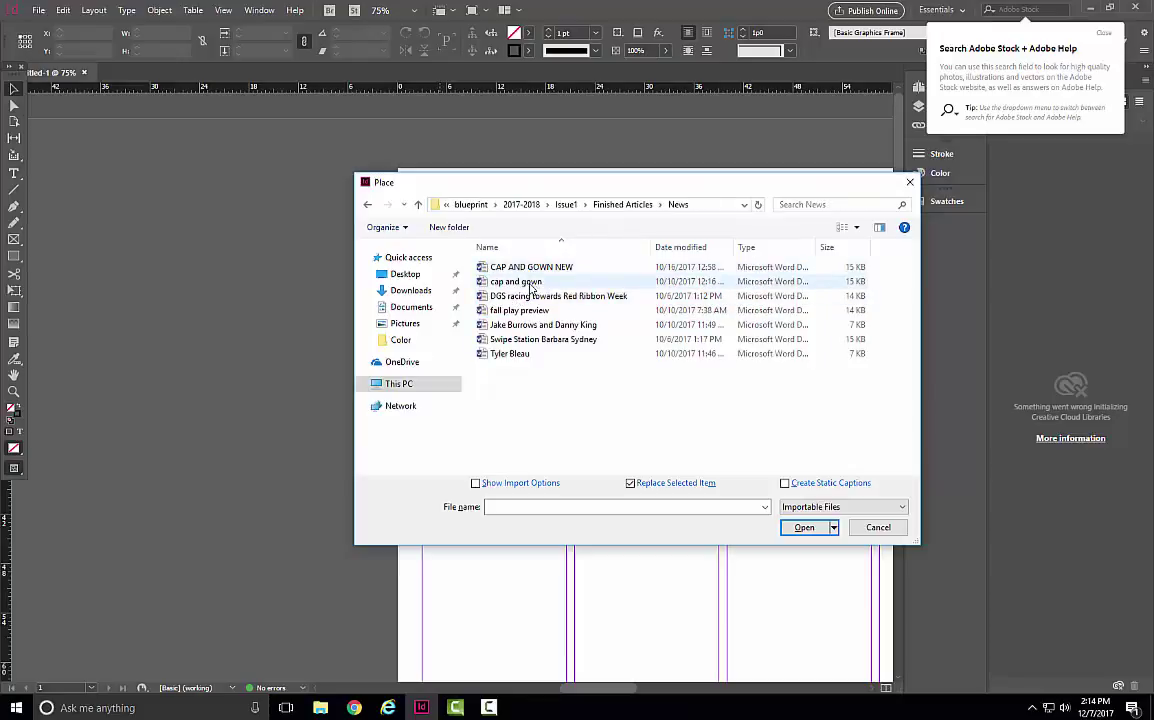
Place the "cap and gown" document in the first column, just below the headline frame at about Y 15p3
click(500, 281)
click(805, 528)
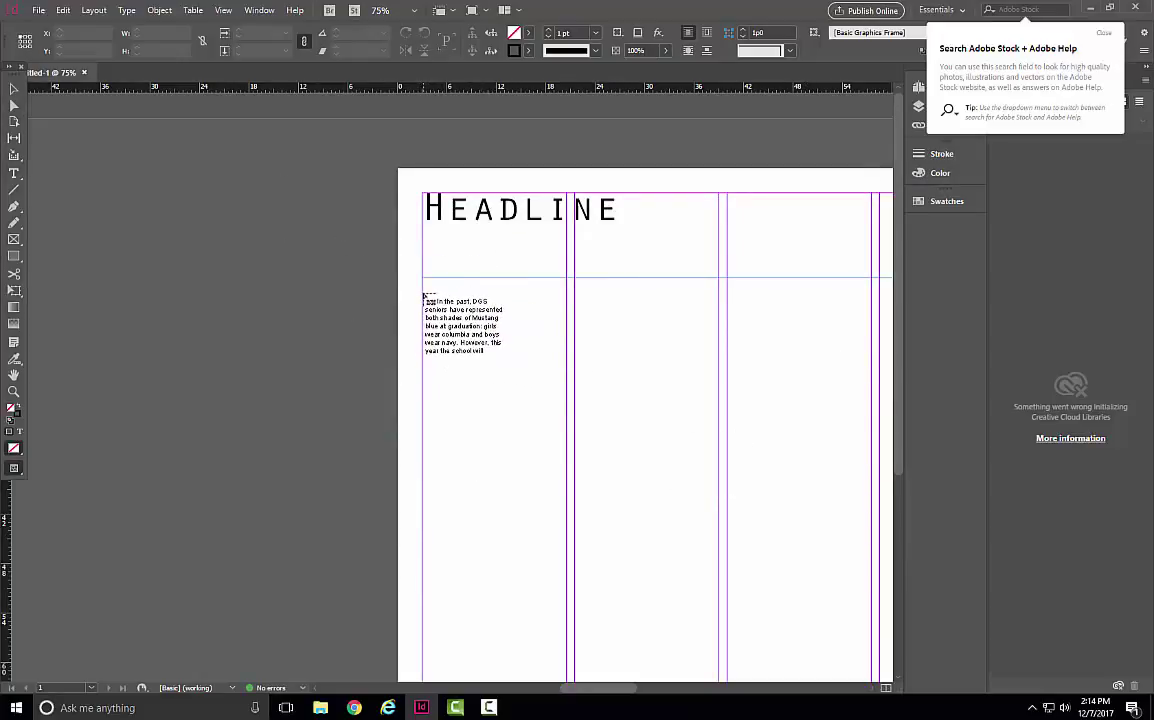
click(424, 294)
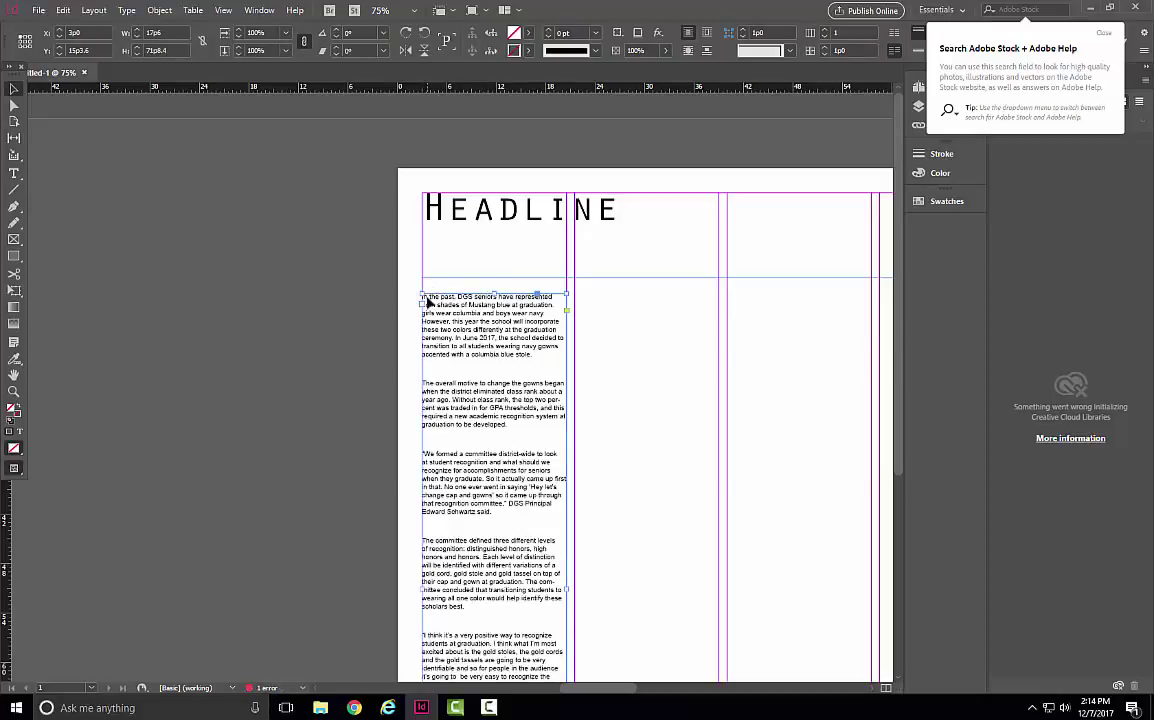
Thread the article's overset text into the second and third columns, aligning both frames with the top of the first one
key(ctrl+minus)
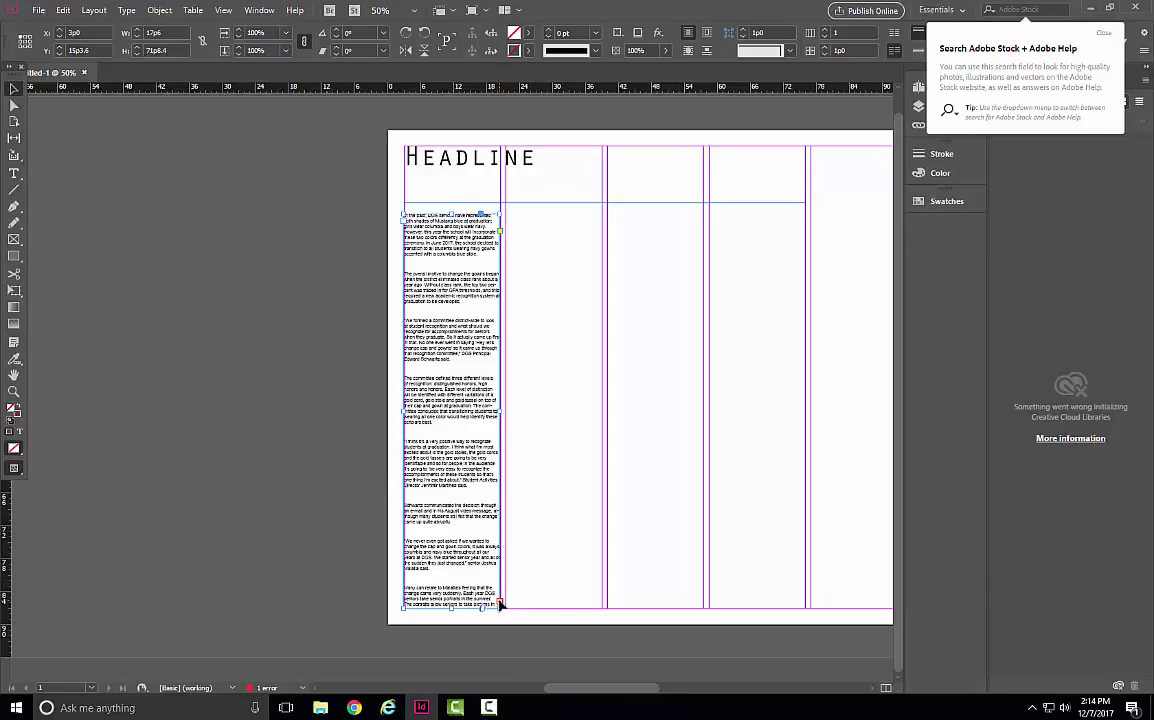
click(499, 603)
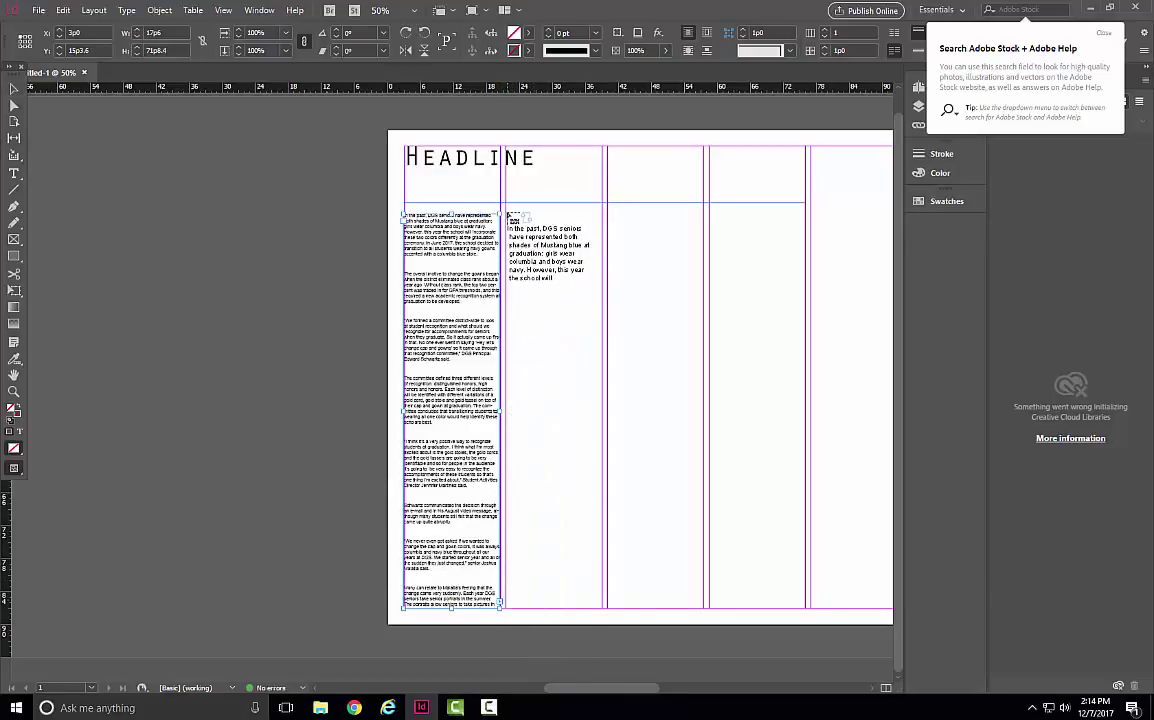
click(510, 214)
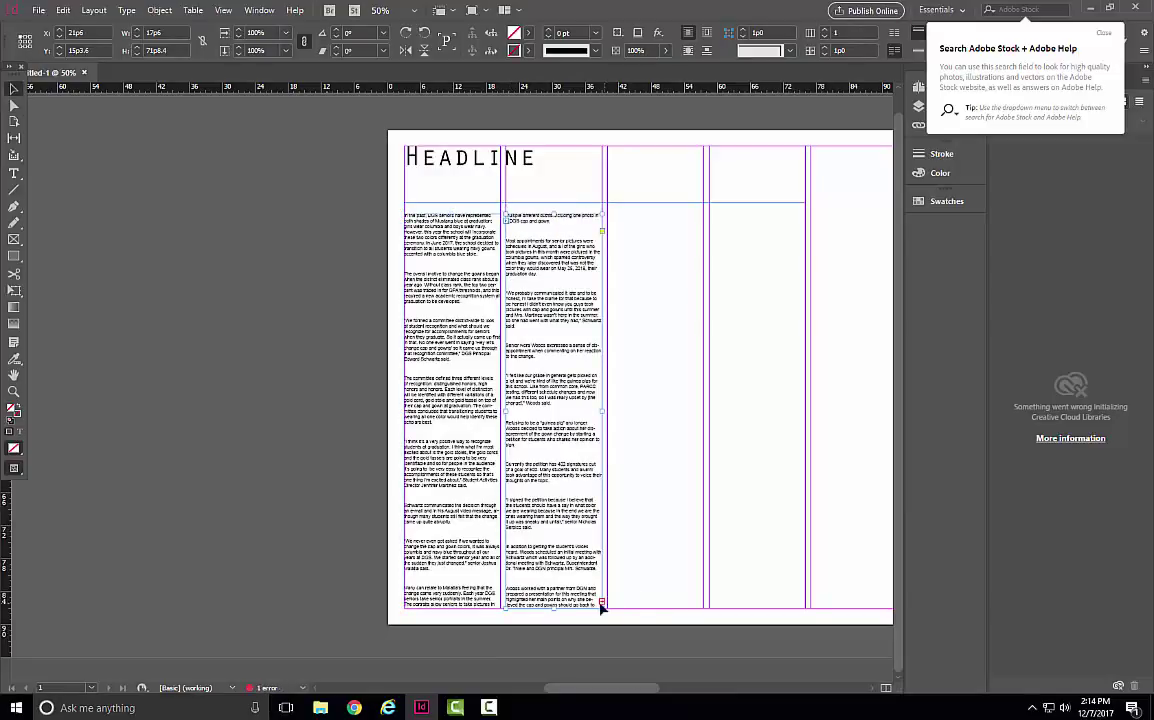
click(601, 604)
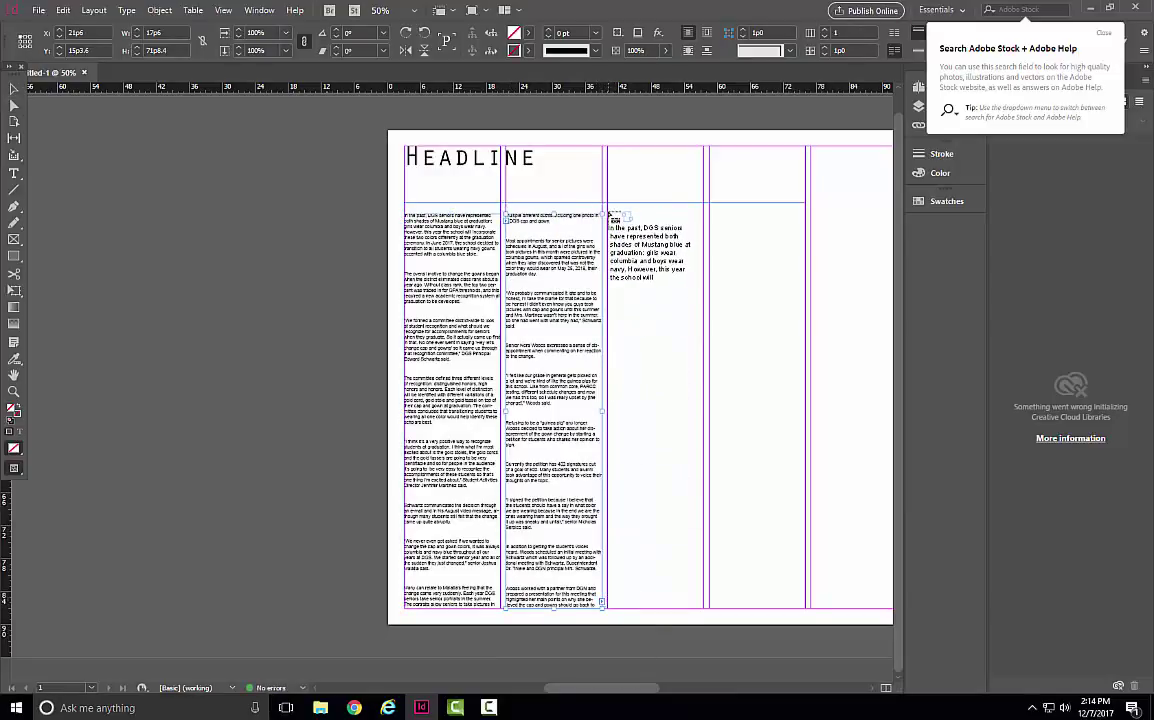
click(611, 214)
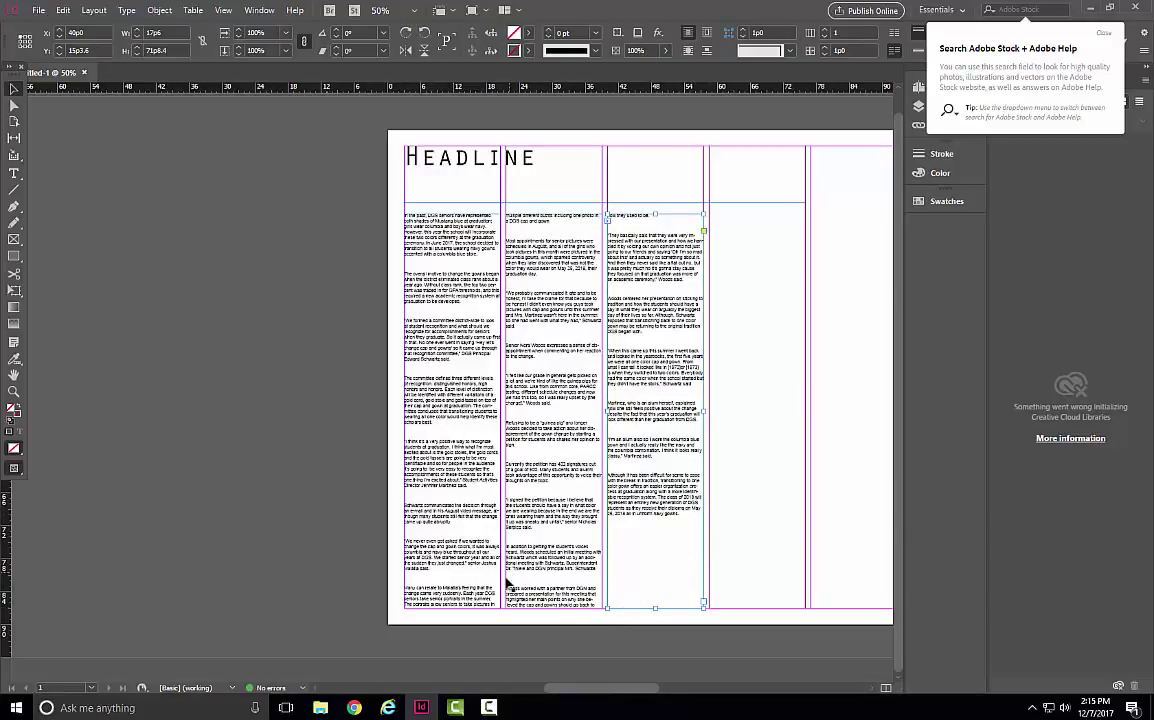
Select the last paragraph of the second column, extend the selection to the whole story, and clear it
double_click(509, 593)
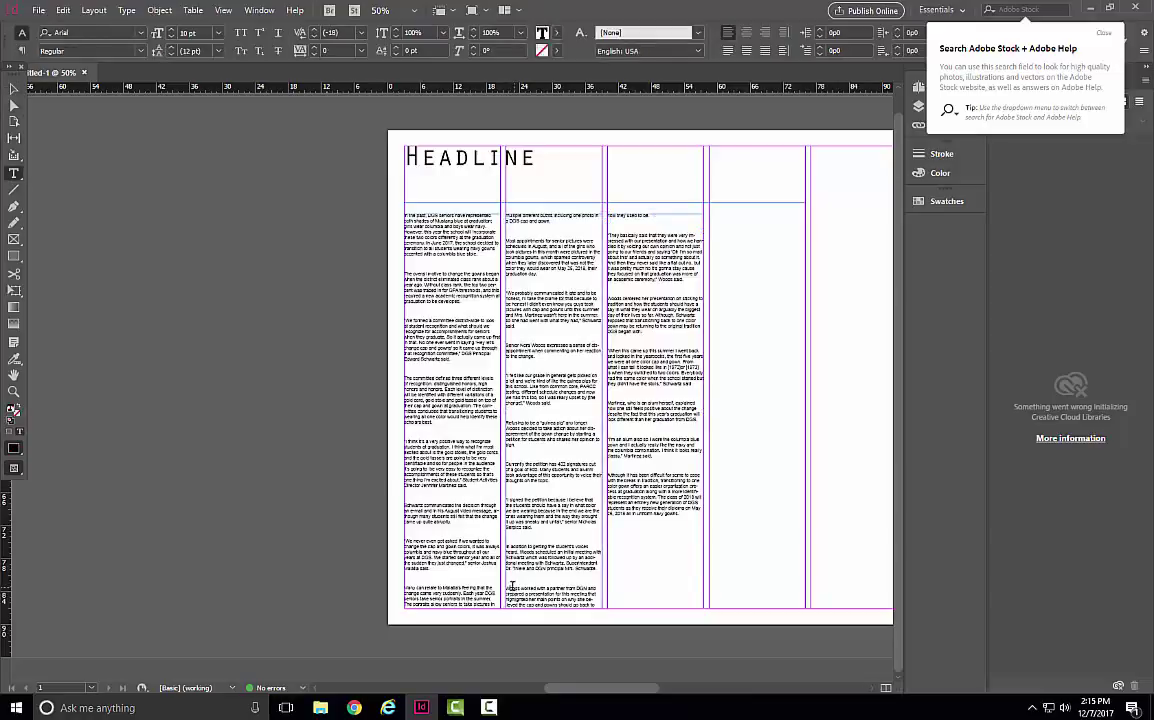
triple_click(520, 588)
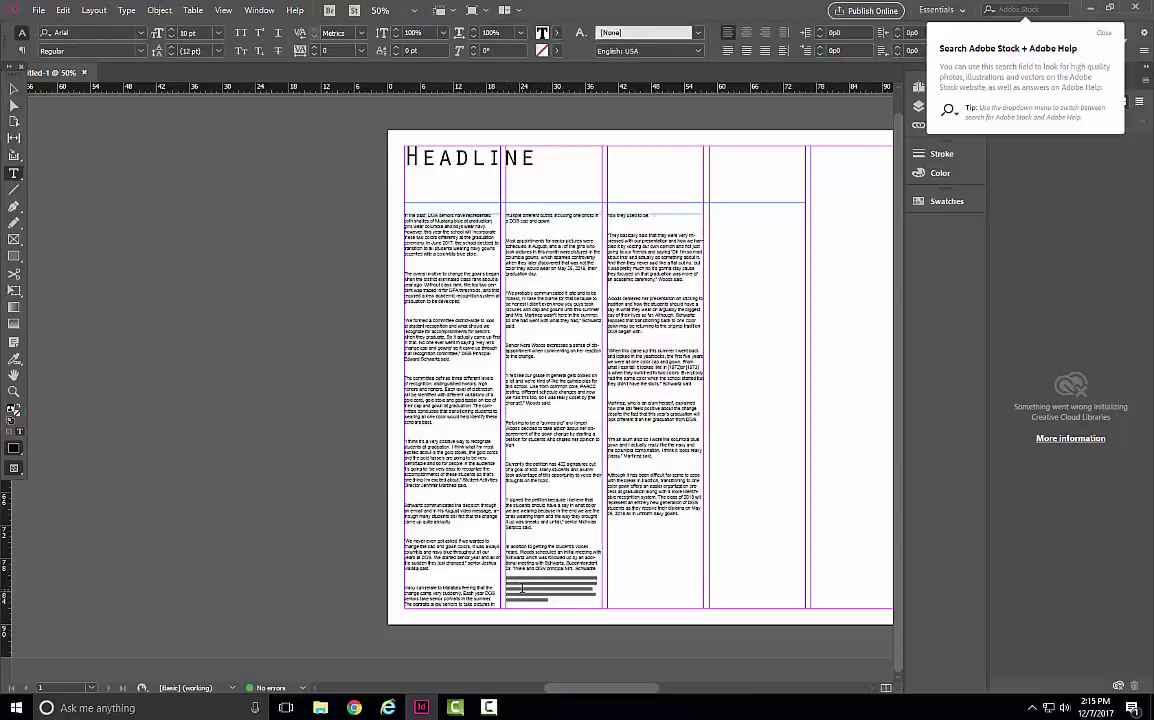
key(ctrl+a)
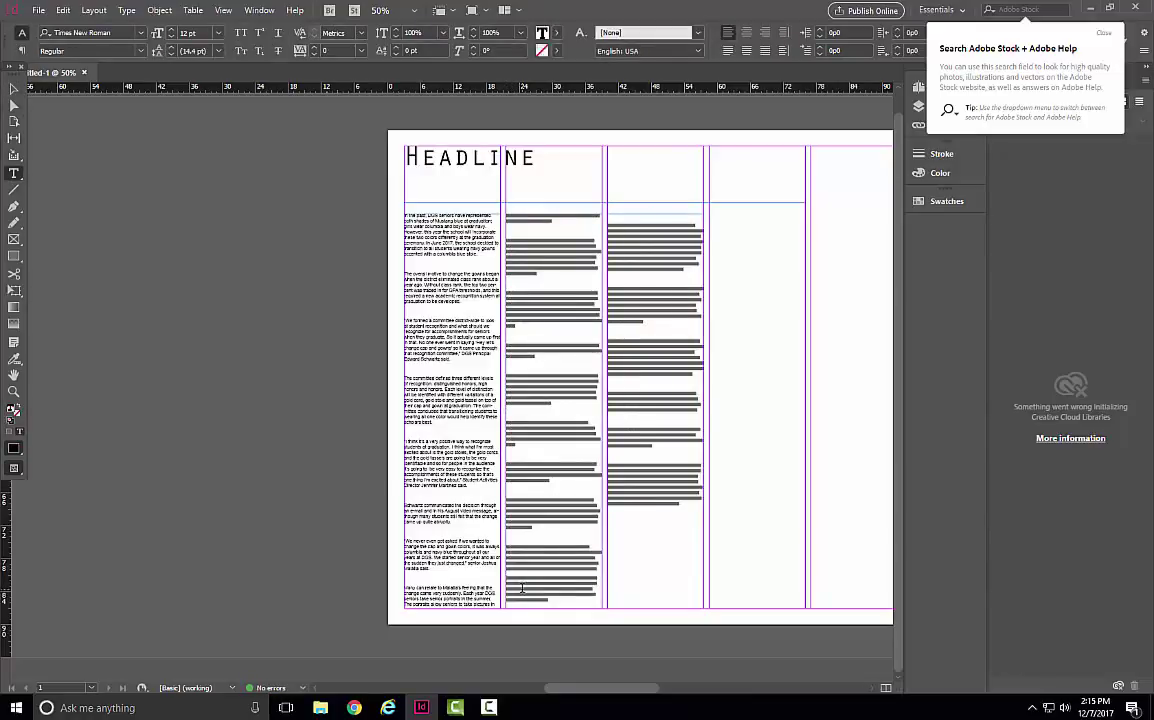
click(521, 588)
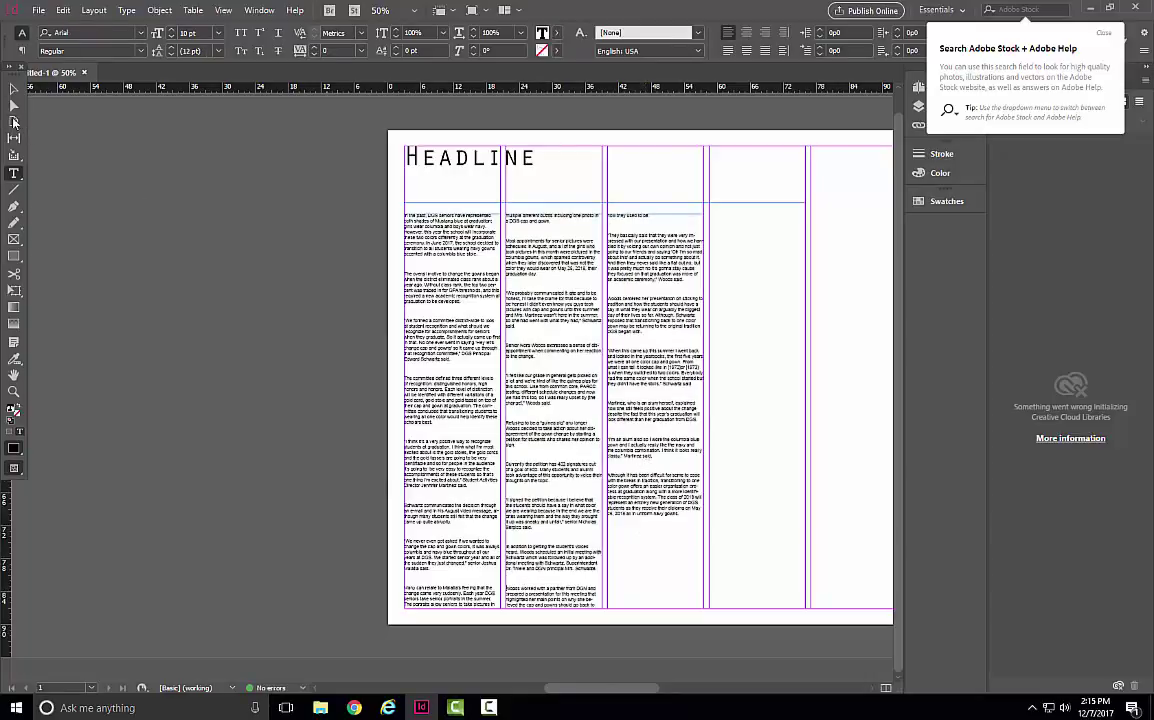
Shorten the second and first column text frames from the bottom to a height of about 66p7, and deselect them
click(14, 89)
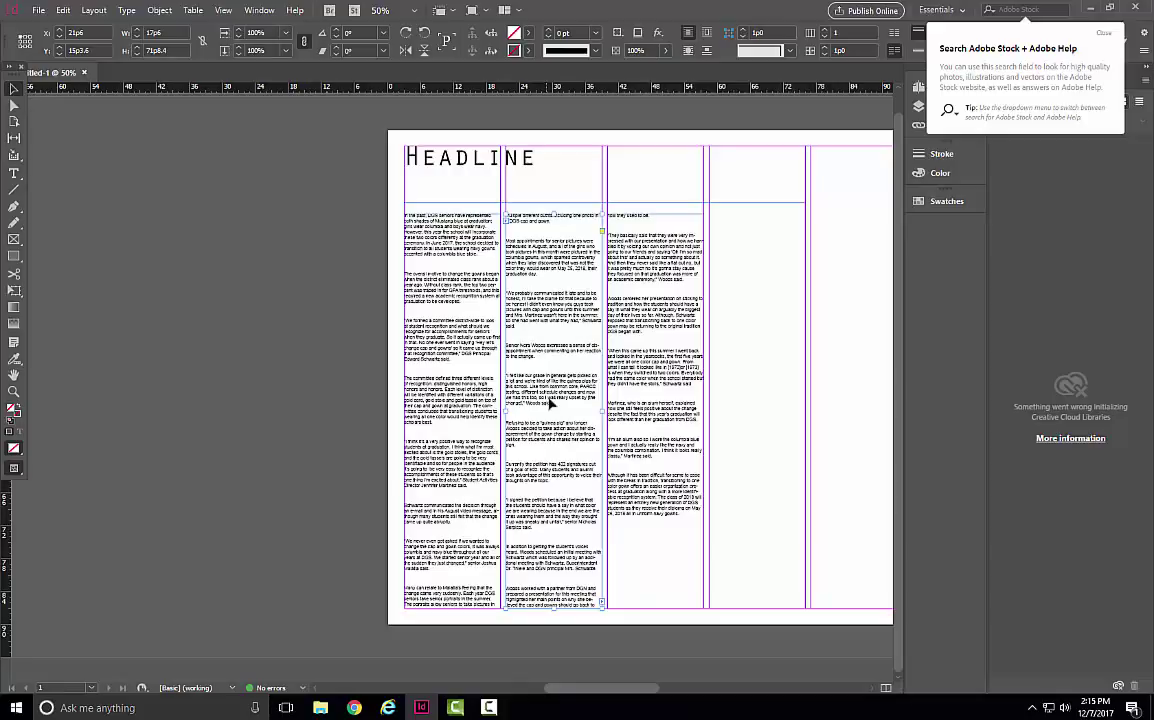
click(616, 472)
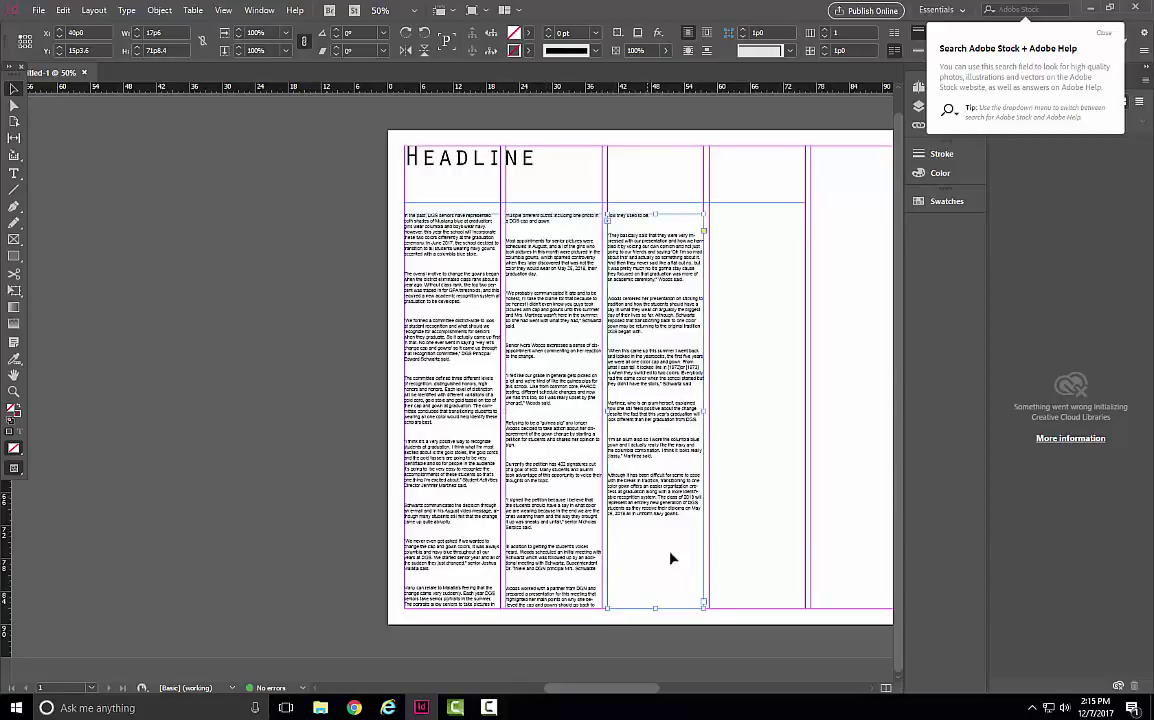
click(560, 605)
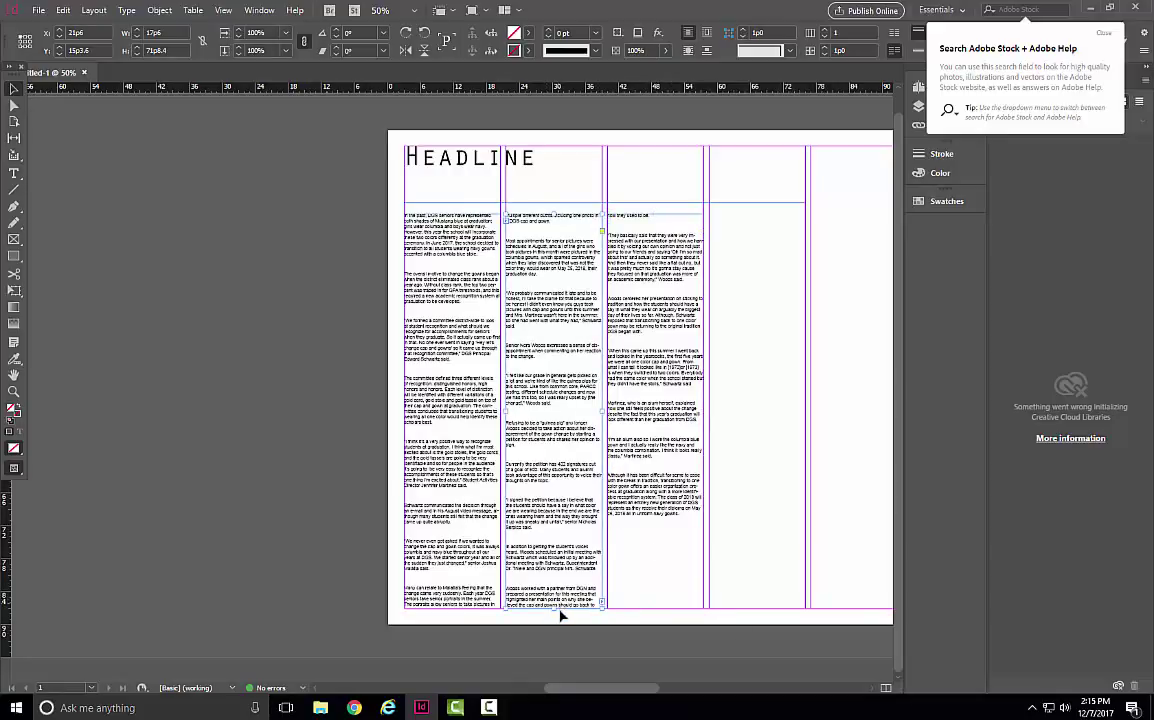
drag(554, 607, 555, 580)
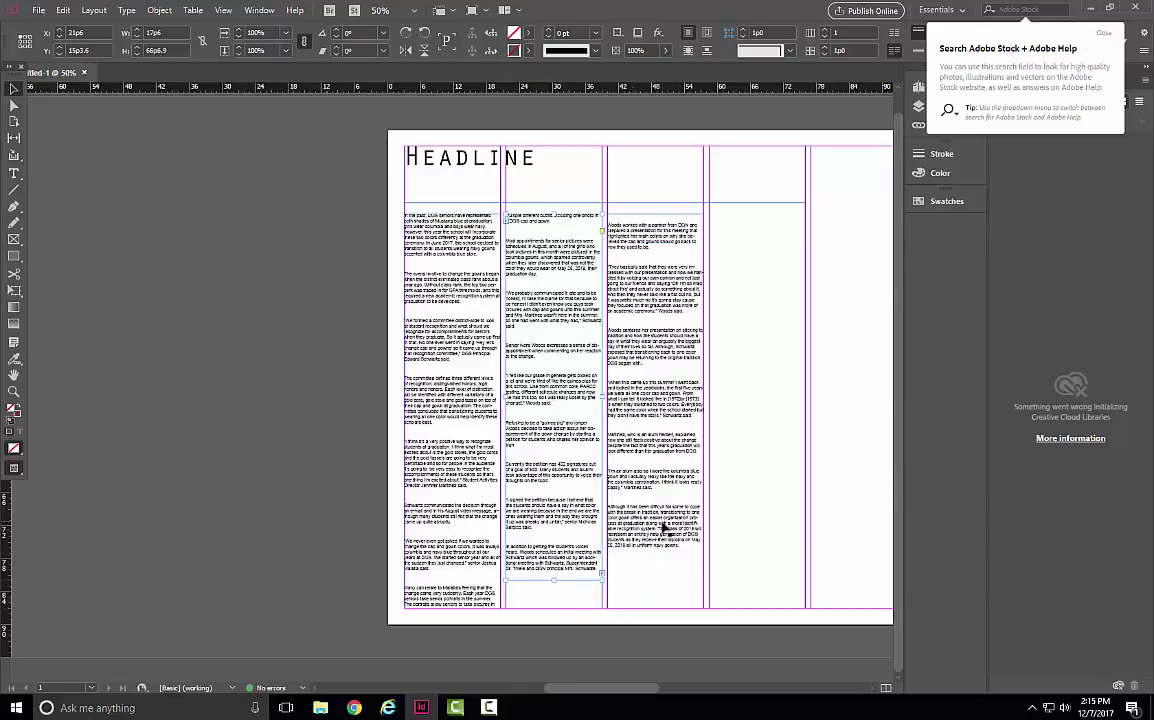
click(428, 604)
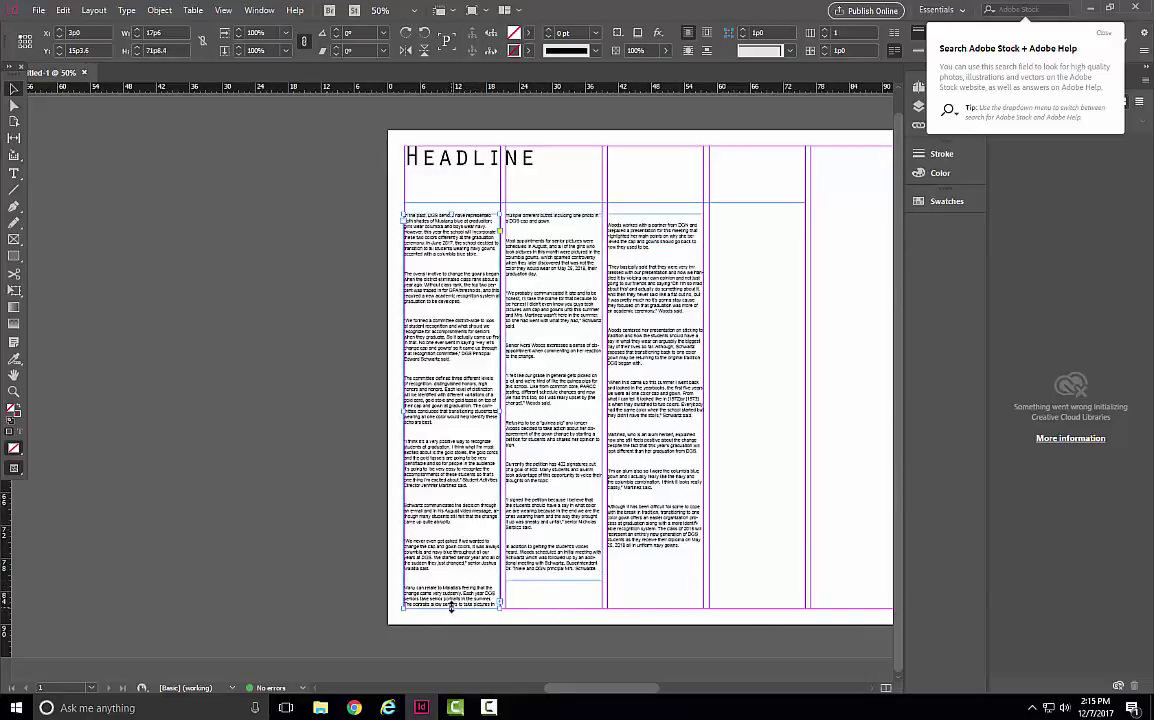
drag(451, 608, 451, 579)
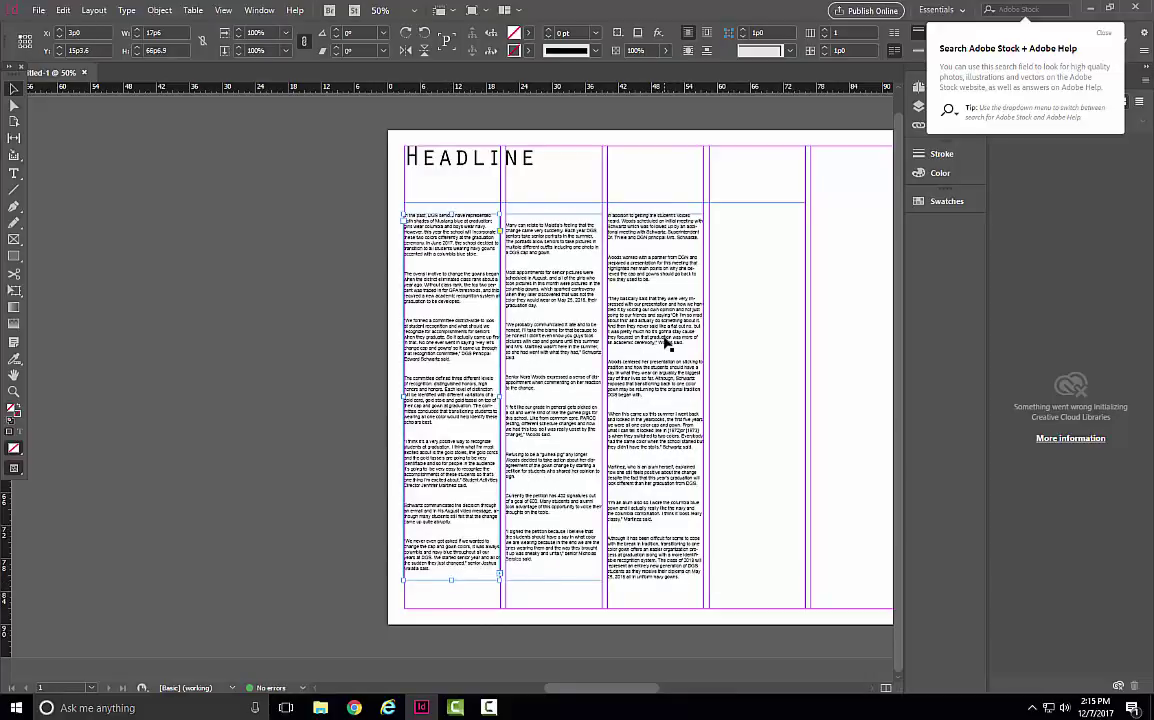
click(767, 283)
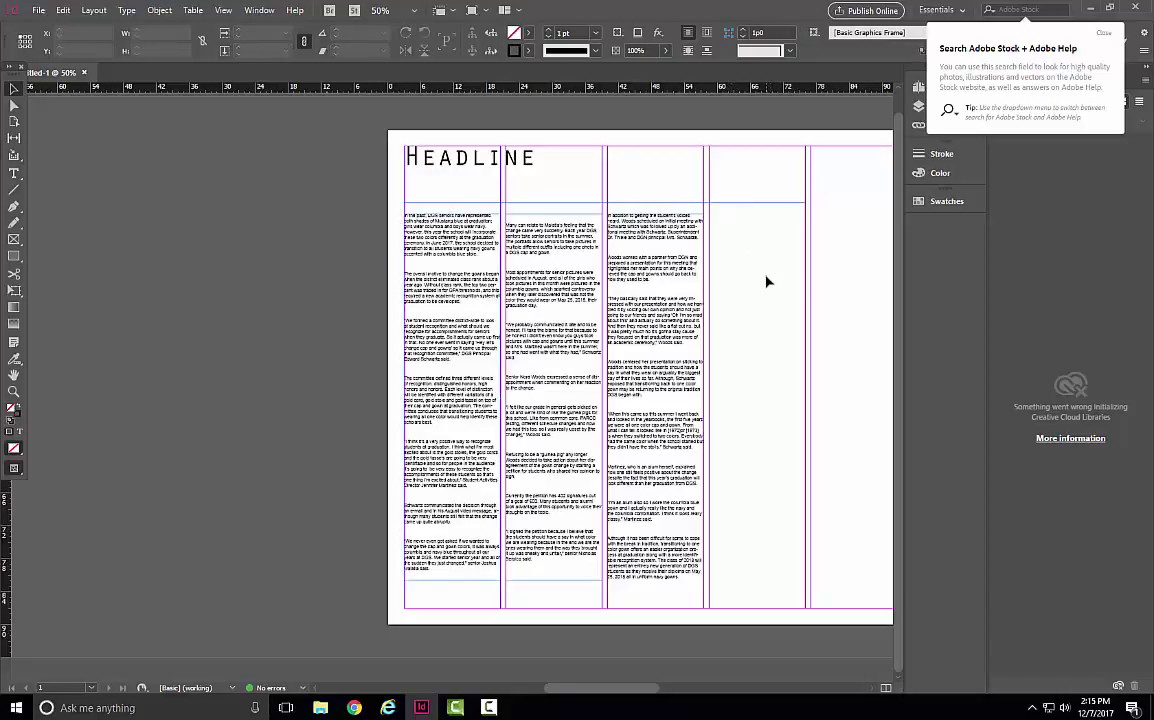
Start placing a file and browse to the Color folder in Issue1 > Photos > News > Out
key(ctrl+d)
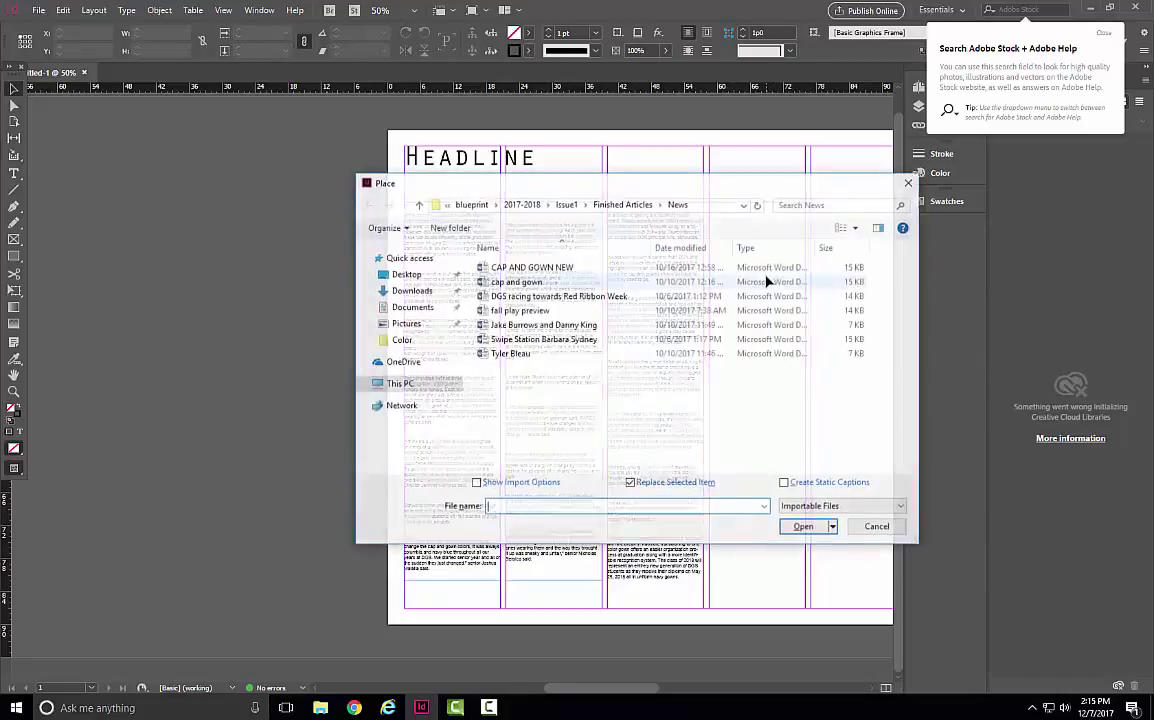
click(419, 205)
double_click(505, 297)
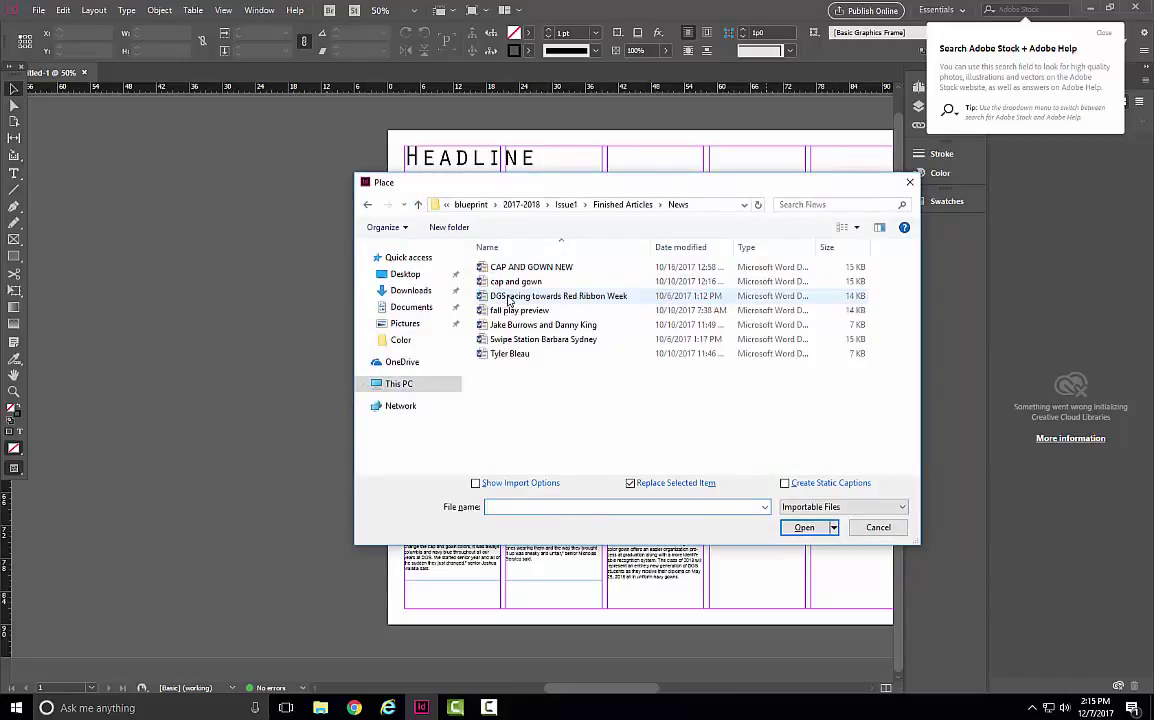
click(419, 205)
click(419, 205)
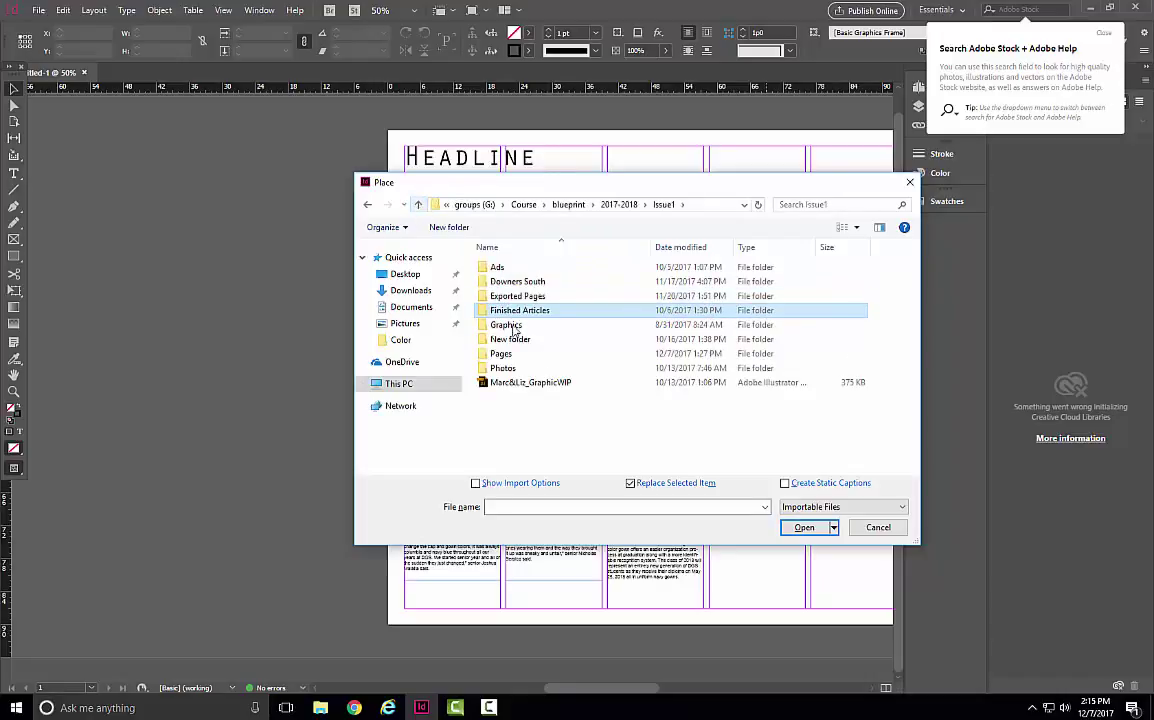
double_click(536, 367)
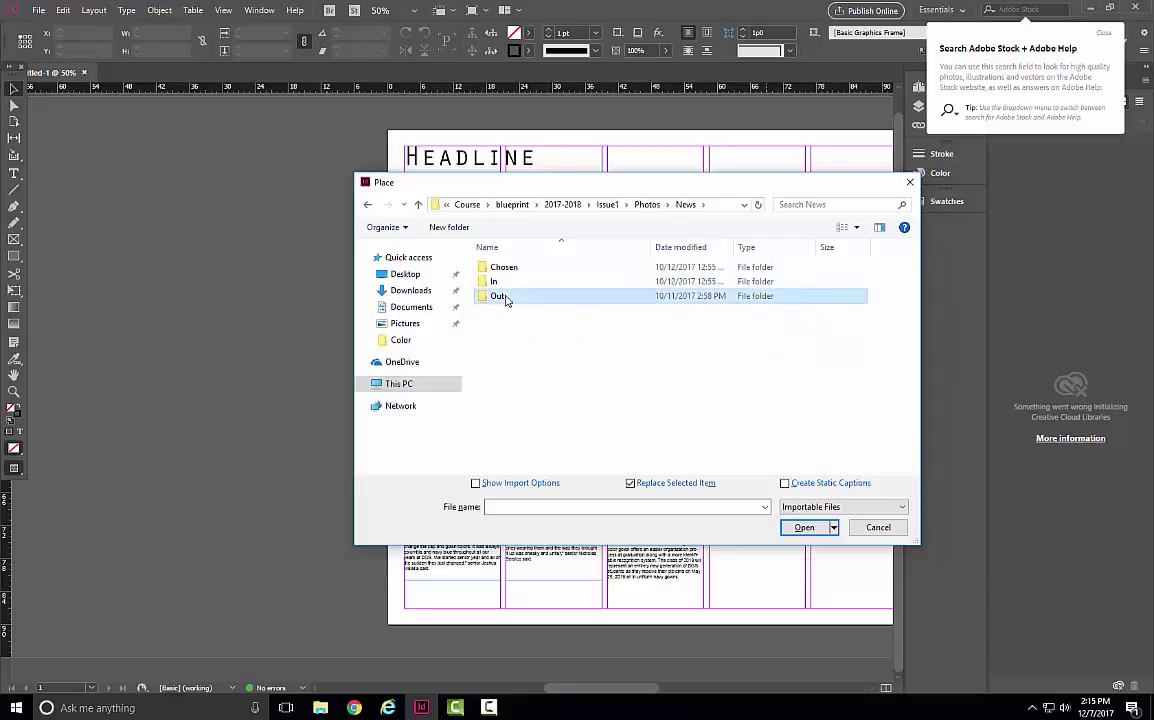
double_click(505, 298)
double_click(500, 283)
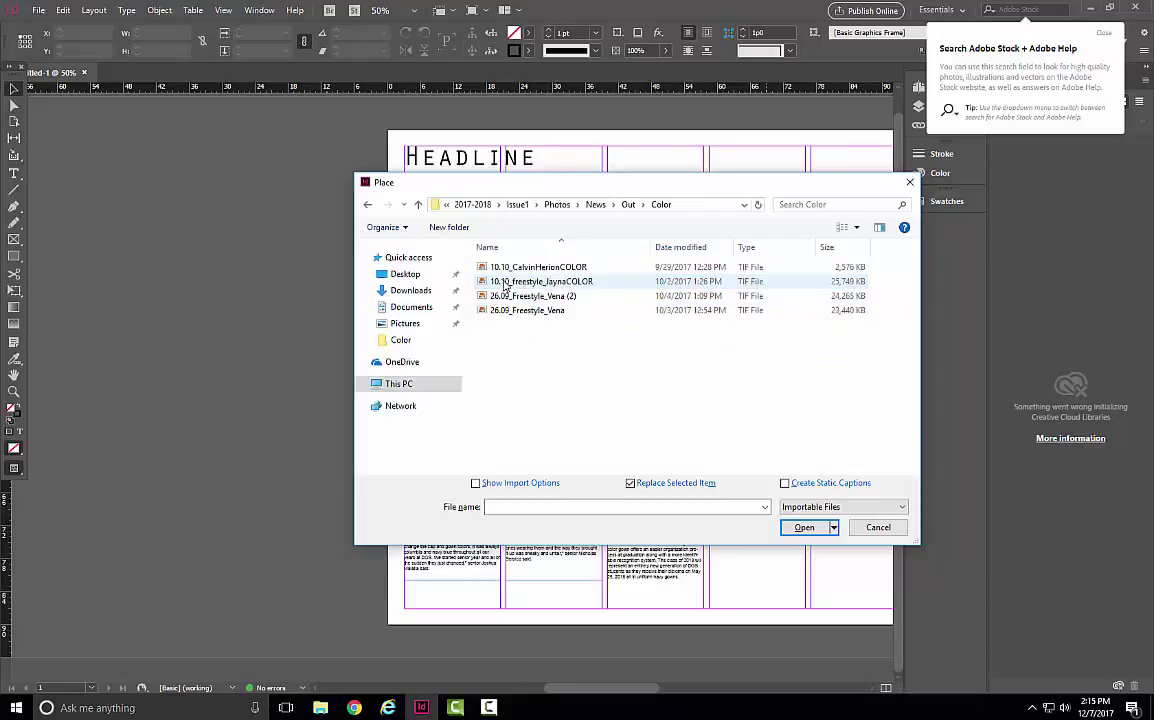
Place the 10.10_freestyle color photo of the graduation gown in the fourth column, level with the article text at about Y 15p4
click(566, 283)
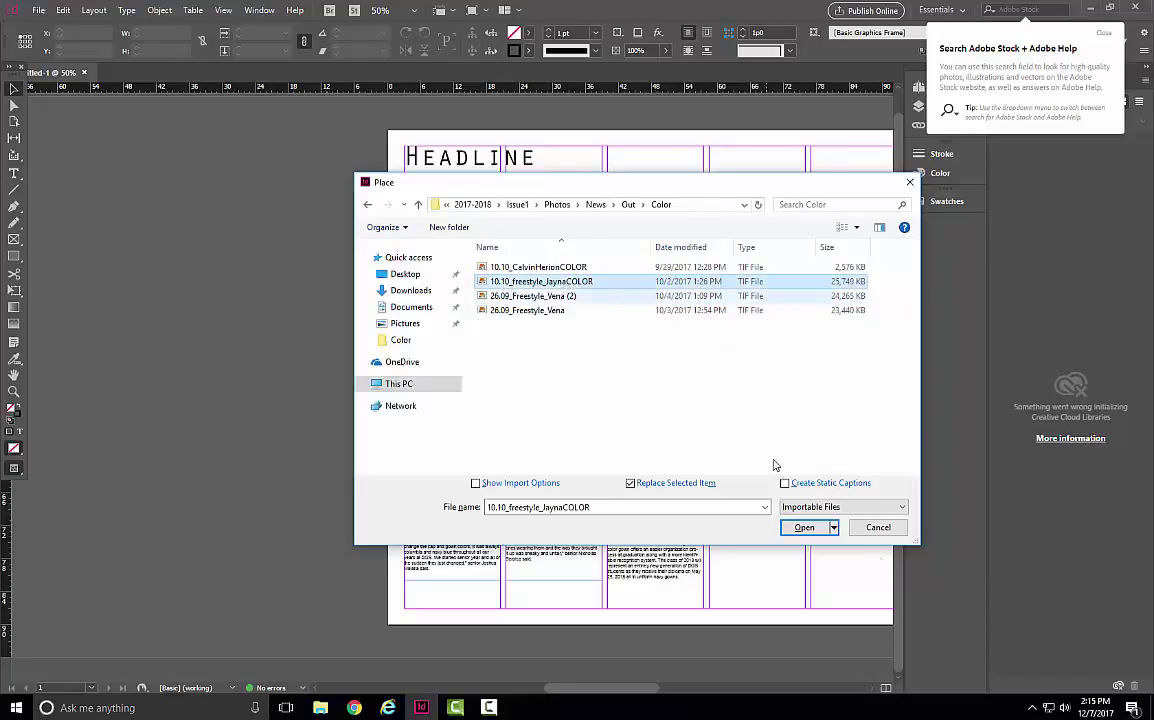
click(806, 528)
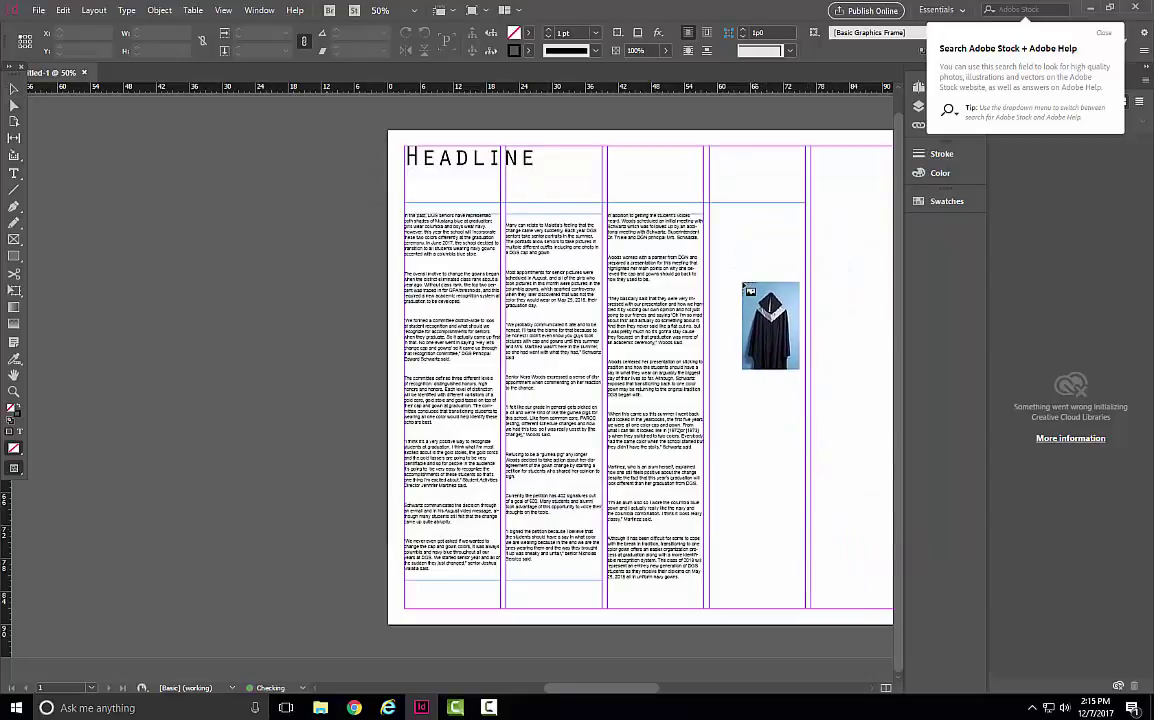
drag(586, 690, 634, 690)
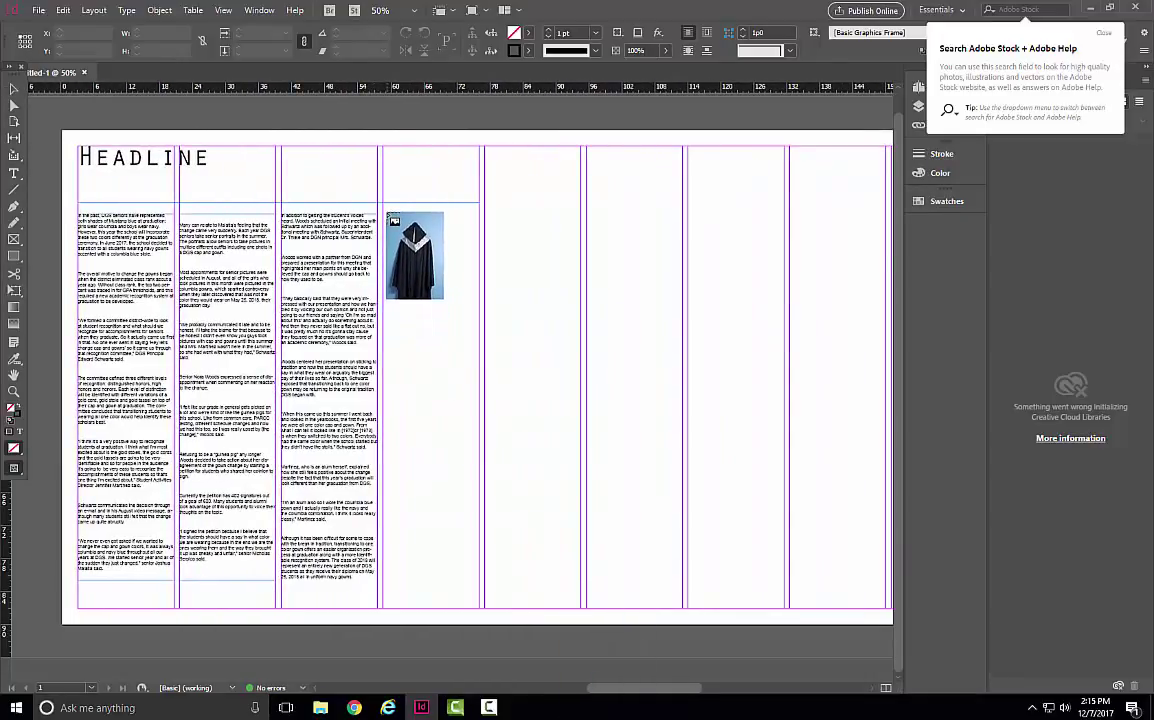
click(387, 213)
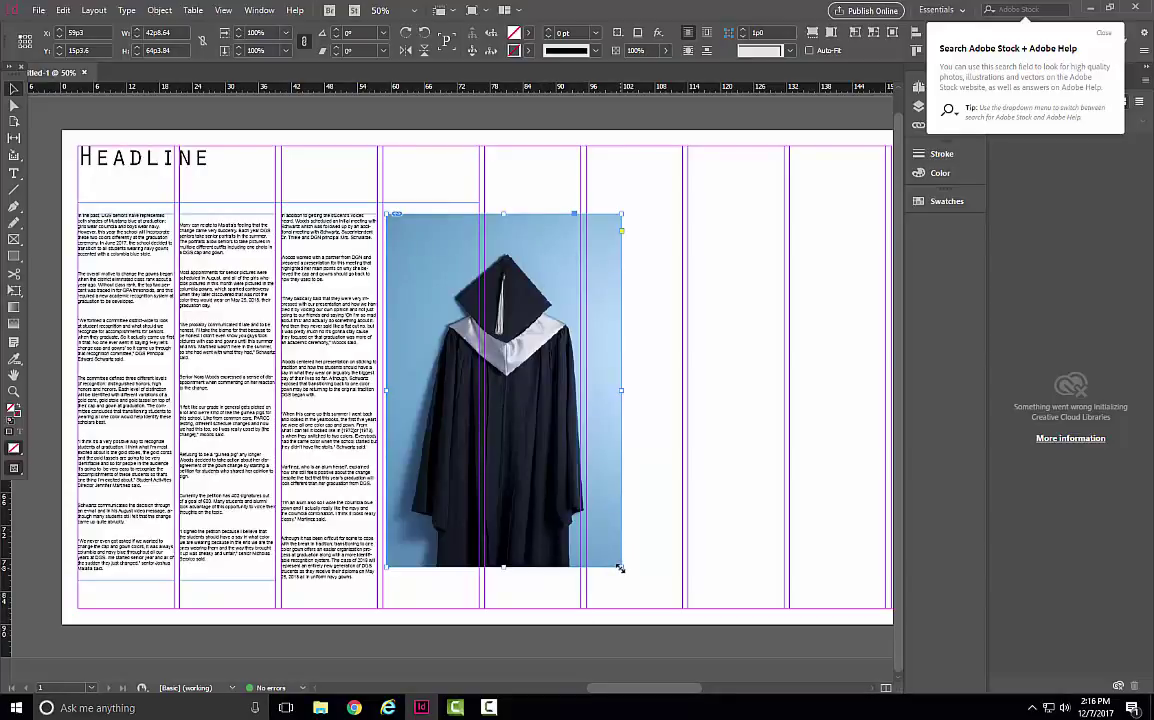
Scale the gown photo with its frame to about 28p5 by 42p9, and try enlarging only the frame before undoing that
drag(620, 568, 543, 445)
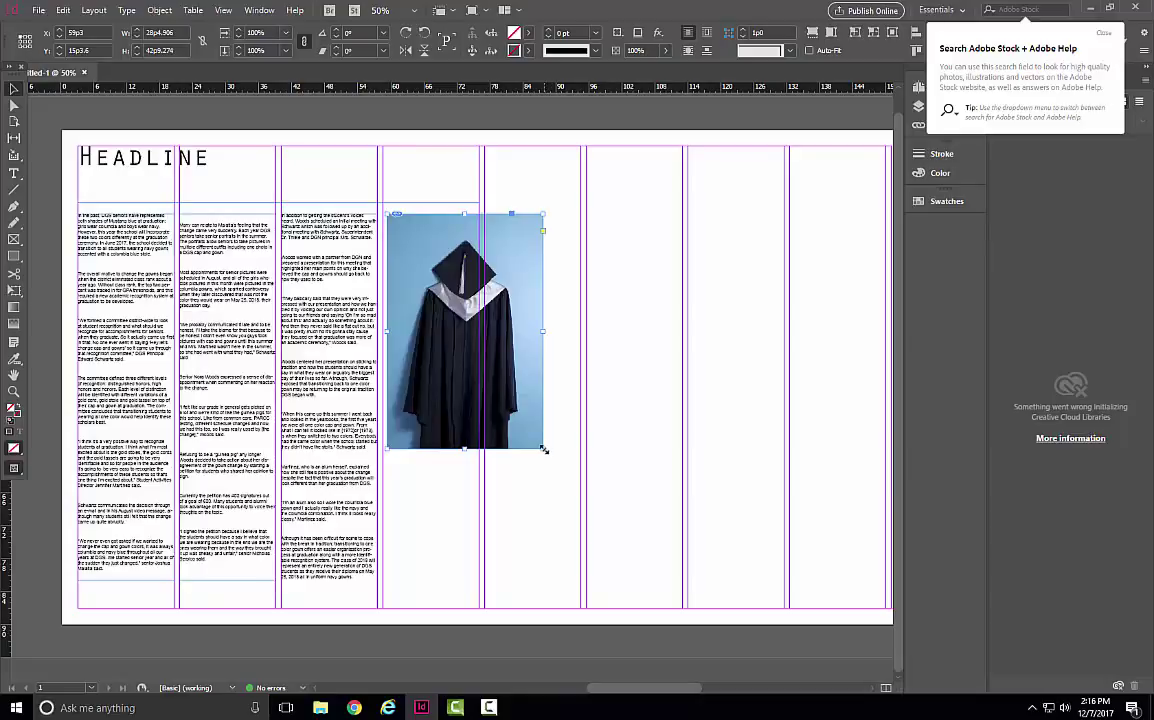
drag(543, 449, 619, 527)
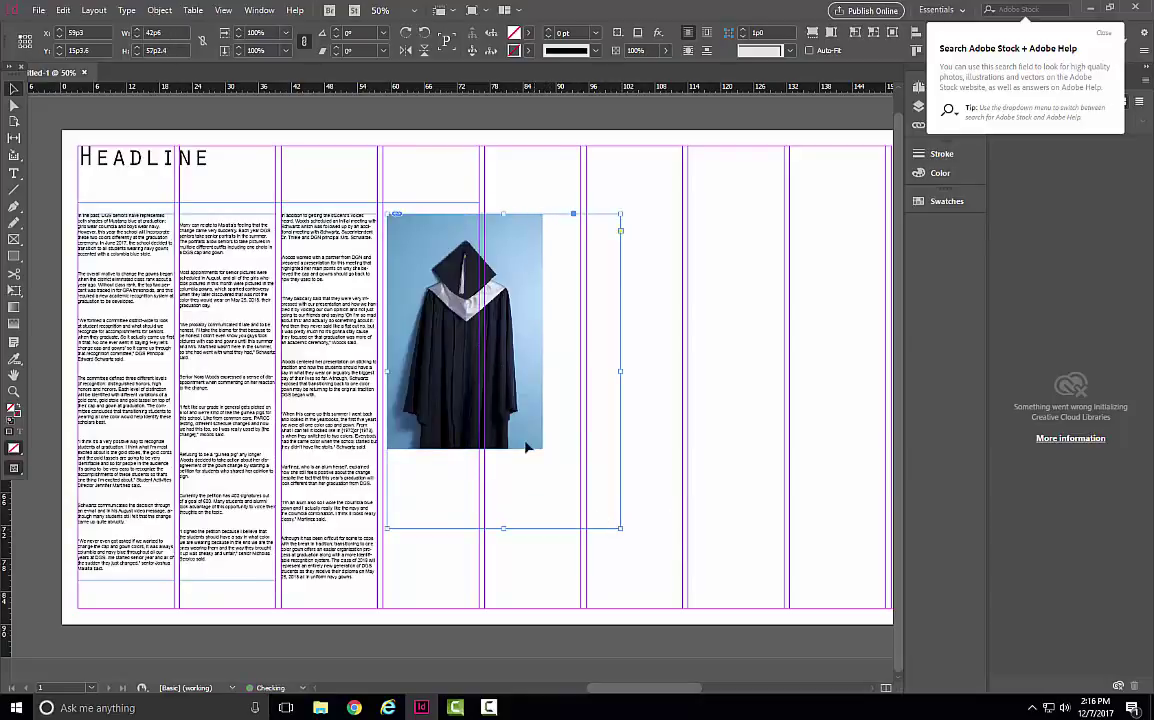
key(ctrl+z)
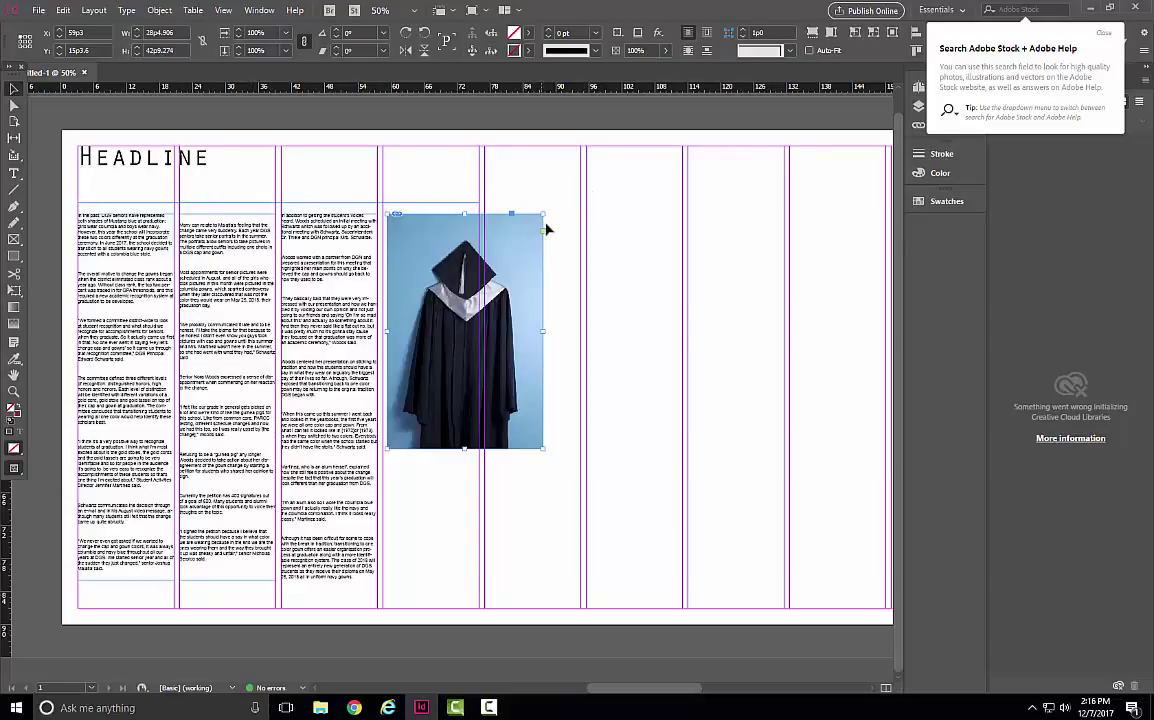
Resize only the photo frame to about 37p5 by 39p1, cropping its top to Y 19p0, and shift the image right inside it
drag(543, 214, 593, 203)
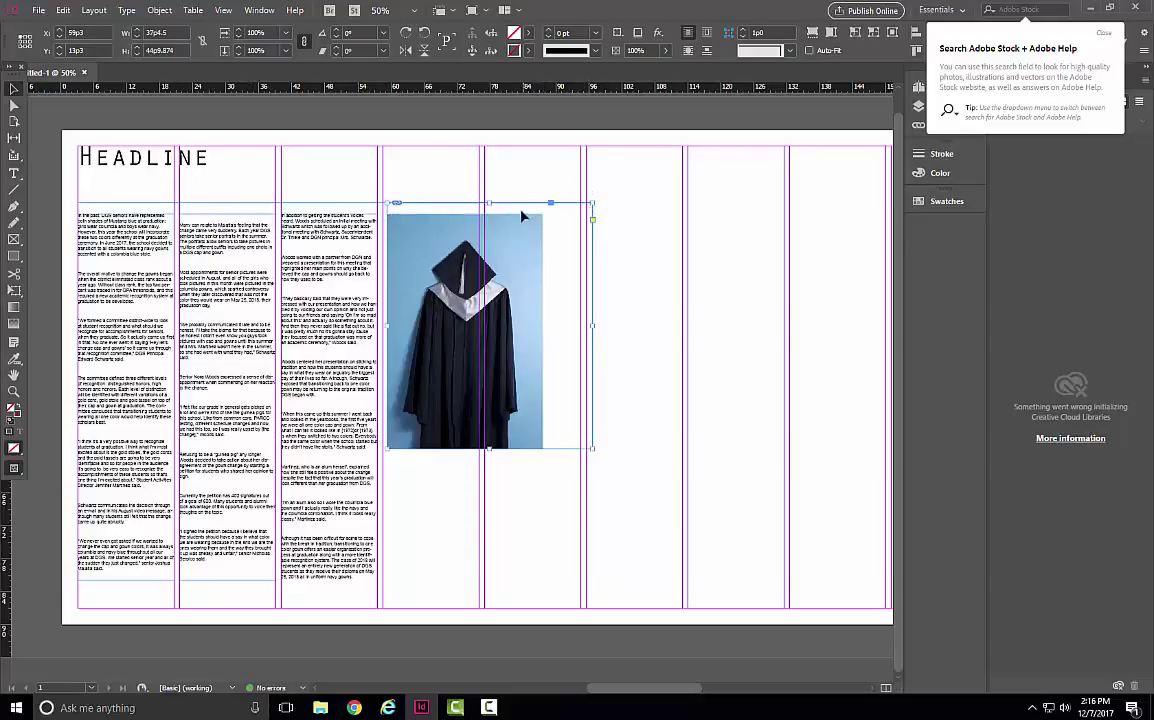
drag(489, 203, 488, 235)
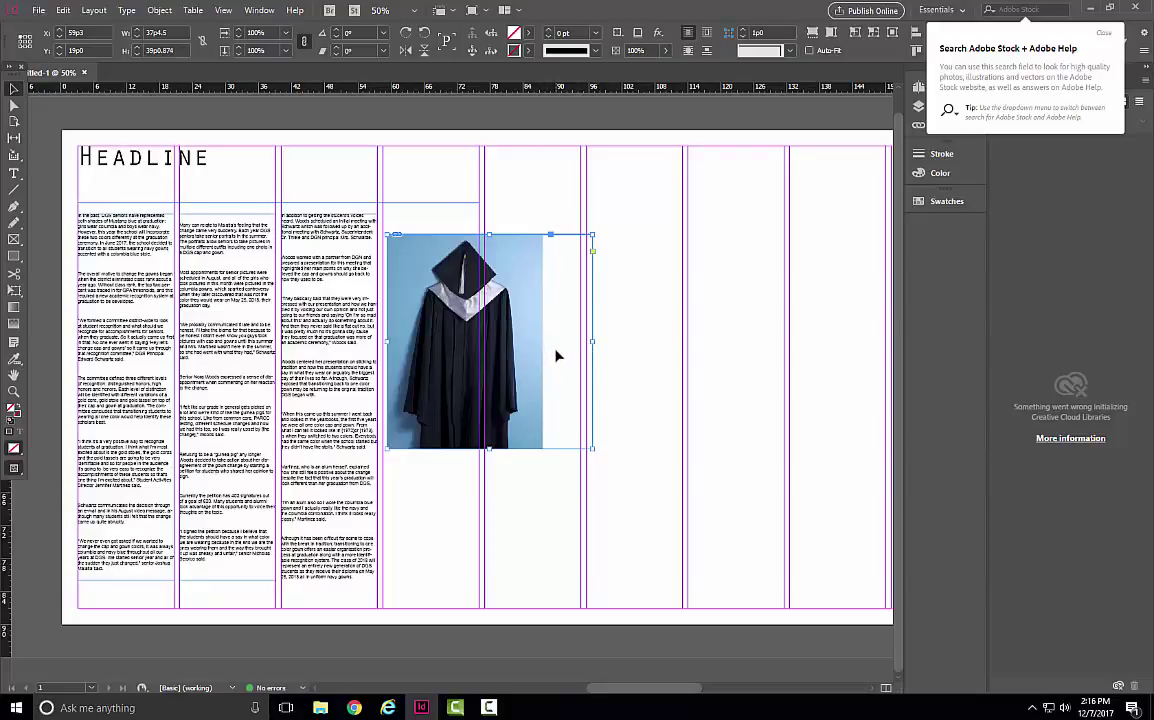
drag(460, 372, 558, 373)
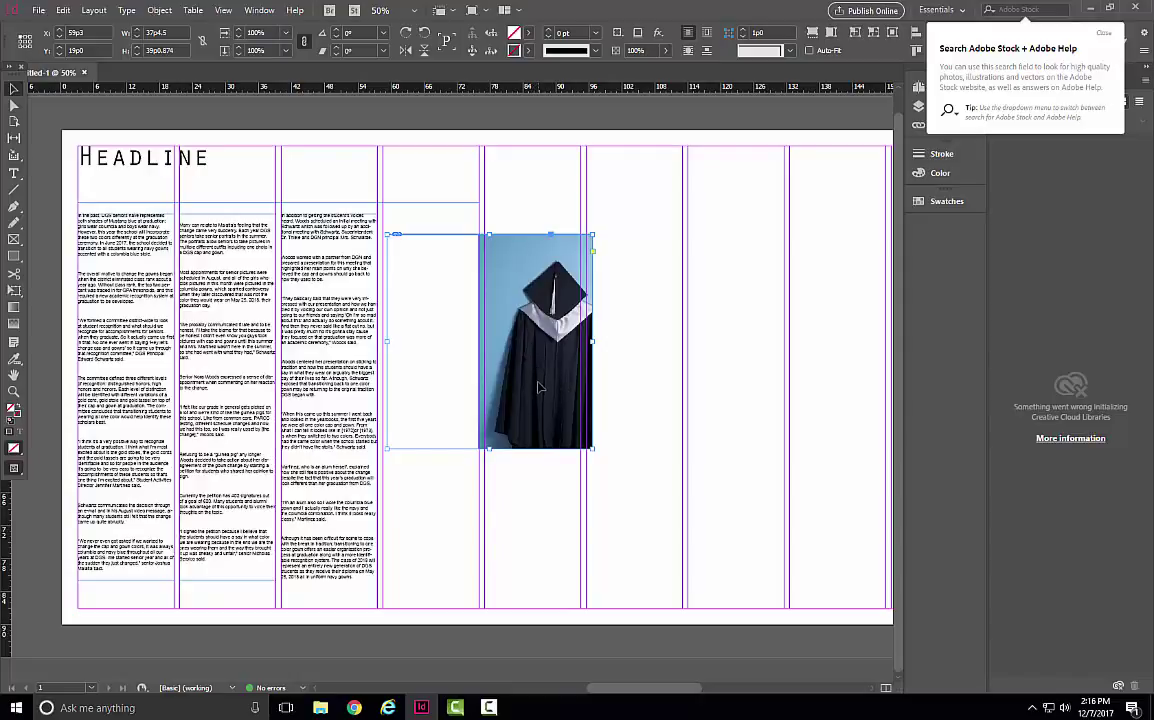
Undo the photo edits and placement, the column shortening and the third column's text frame, and activate the Selection tool
key(ctrl+z)
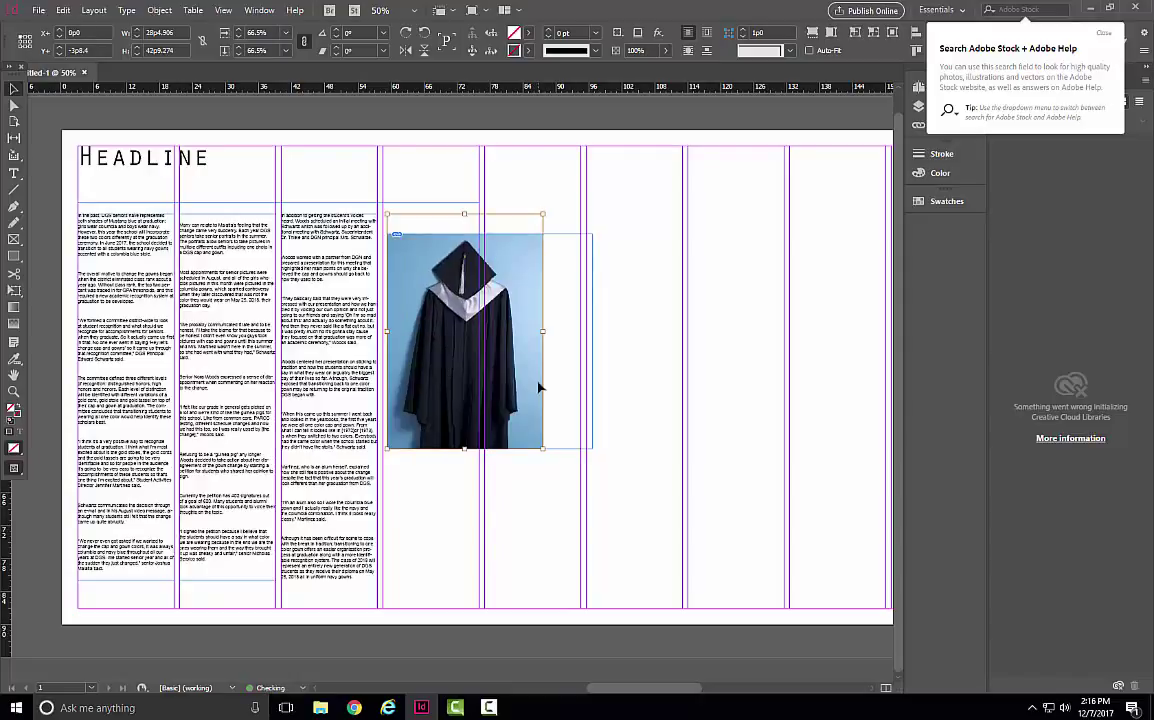
key(ctrl+z)
key(ctrl+z)
key(ctrl+z)
key(ctrl+z)
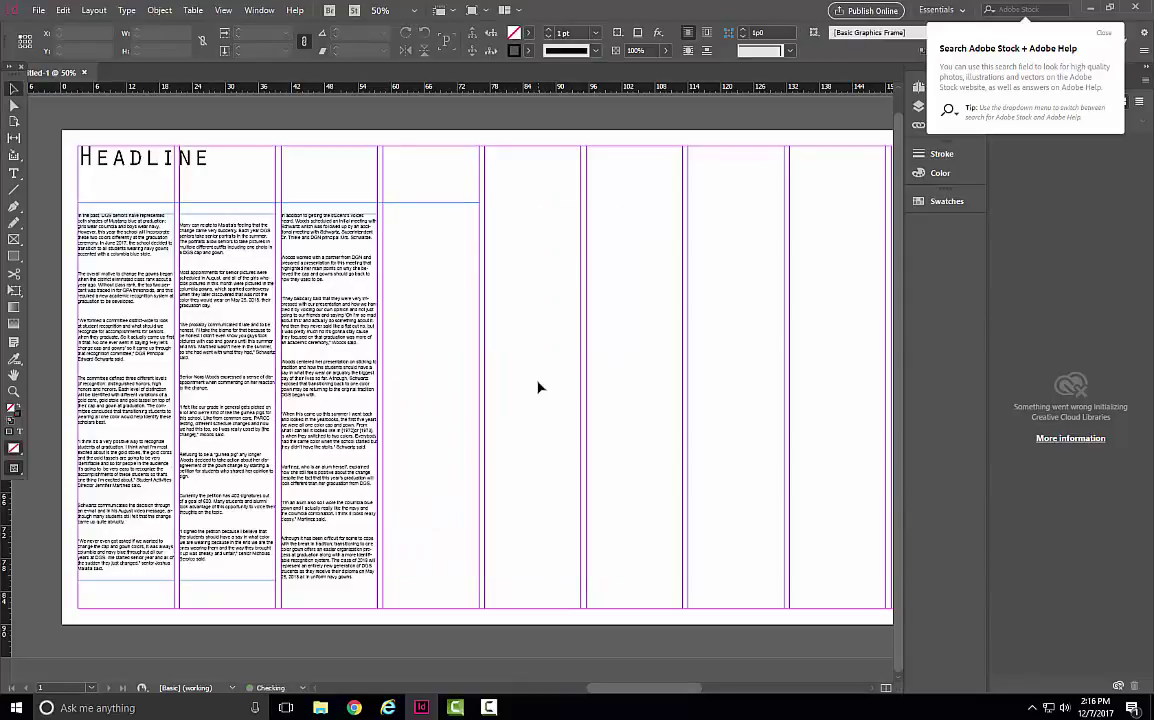
key(ctrl+z)
key(ctrl+z)
key(ctrl+z)
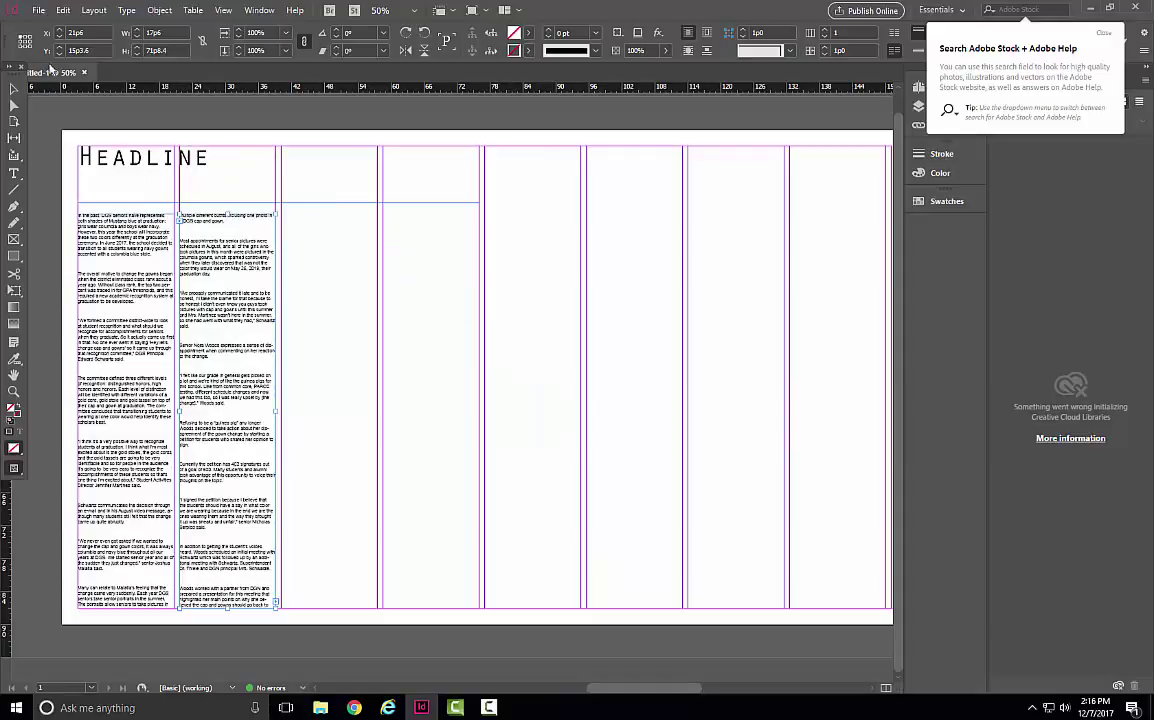
click(13, 90)
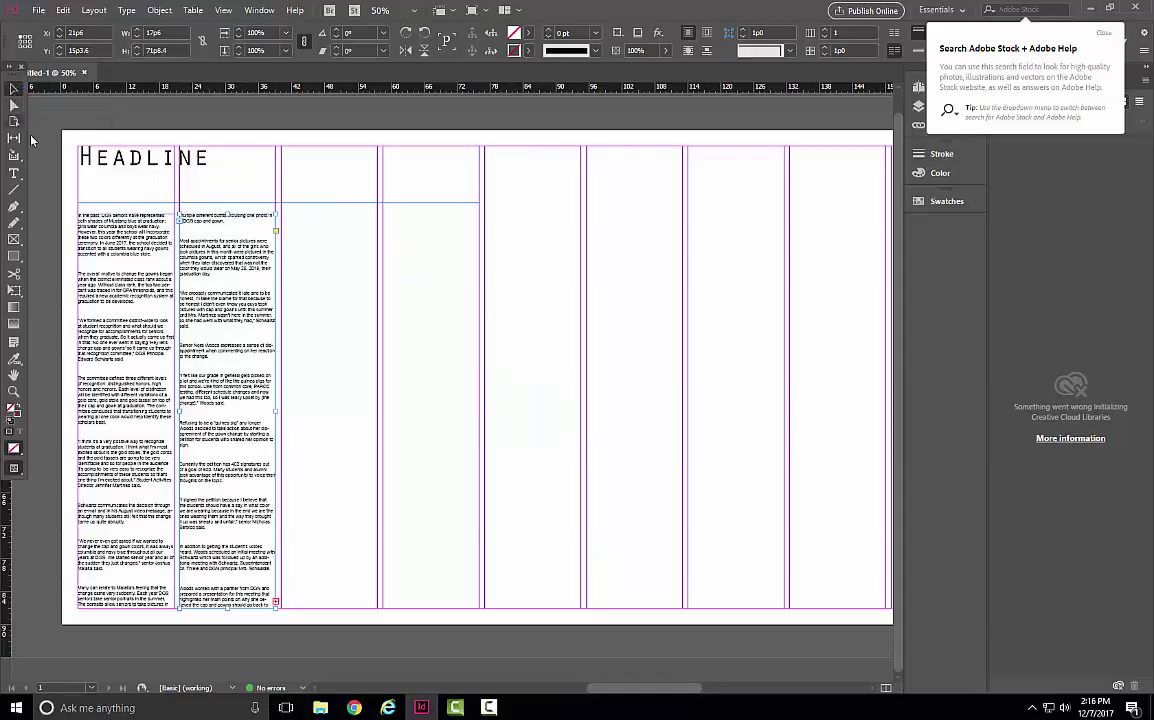